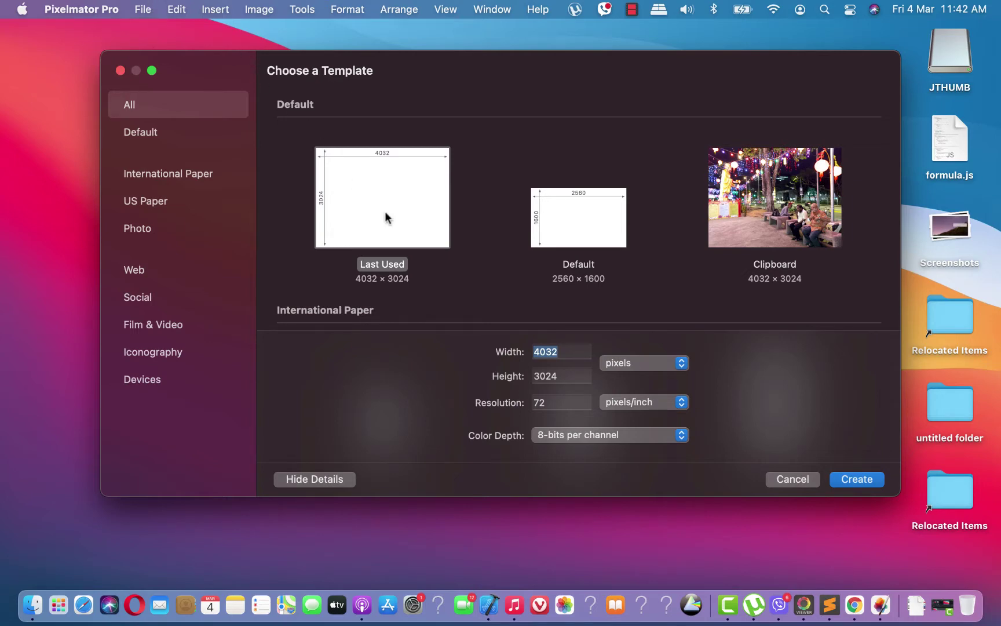
Create a new blank image sized 3000 × 3000 px.
click(564, 351)
text(3000)
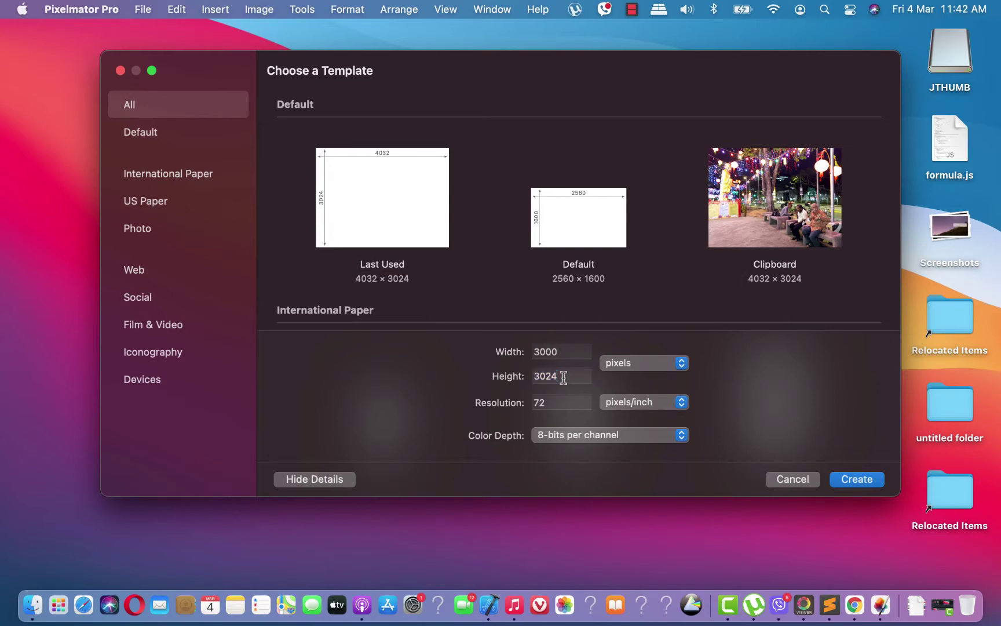
key(BackSpace)
key(BackSpace)
key(BackSpace)
key(BackSpace)
text(300)
click(844, 479)
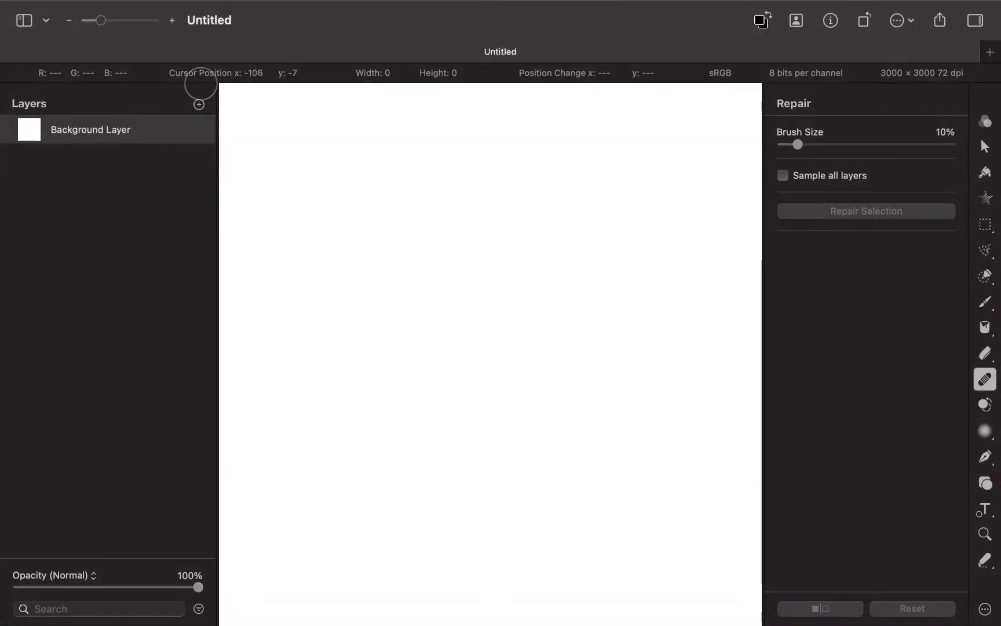
Paint a test scribble with the Paint tool, then undo it.
mouse_move(99, 138)
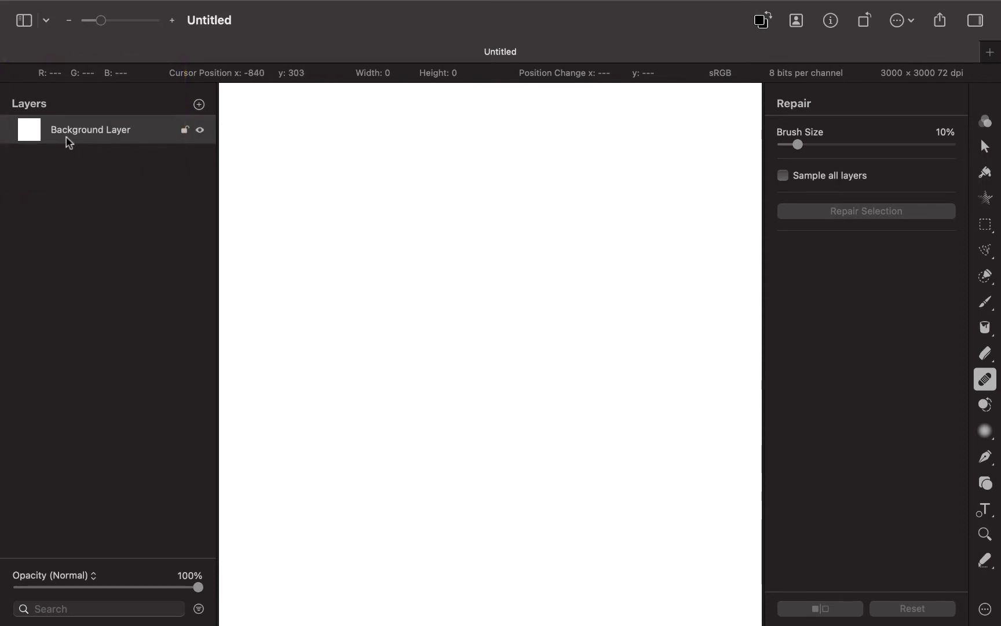
click(984, 301)
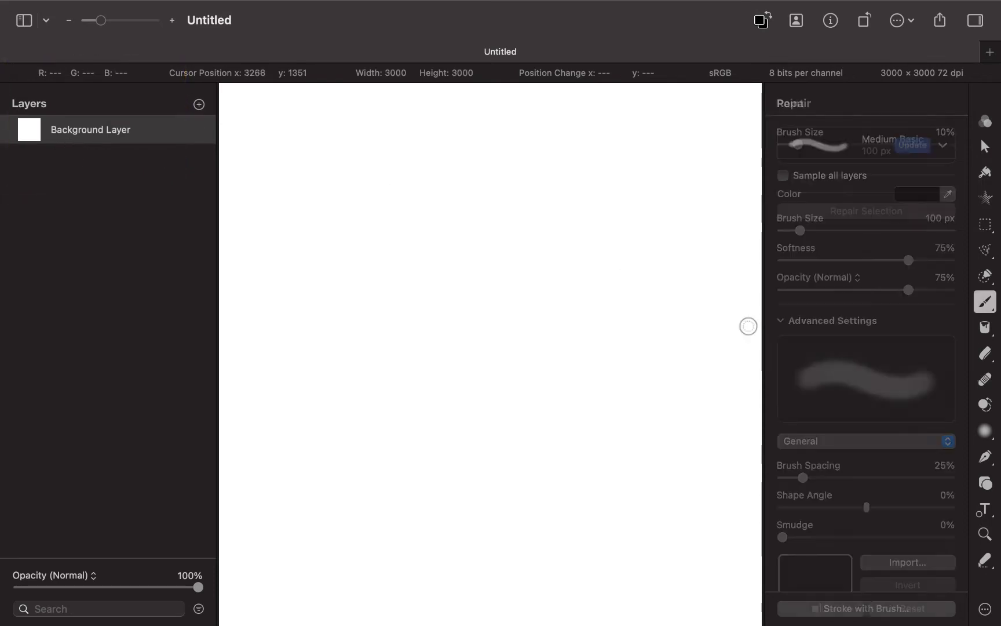
mouse_move(455, 224)
mouse_down()
mouse_move(432, 272)
mouse_move(484, 281)
mouse_move(478, 246)
mouse_move(497, 255)
mouse_move(523, 243)
mouse_move(434, 354)
mouse_move(392, 349)
mouse_move(377, 366)
mouse_up()
key(super+z)
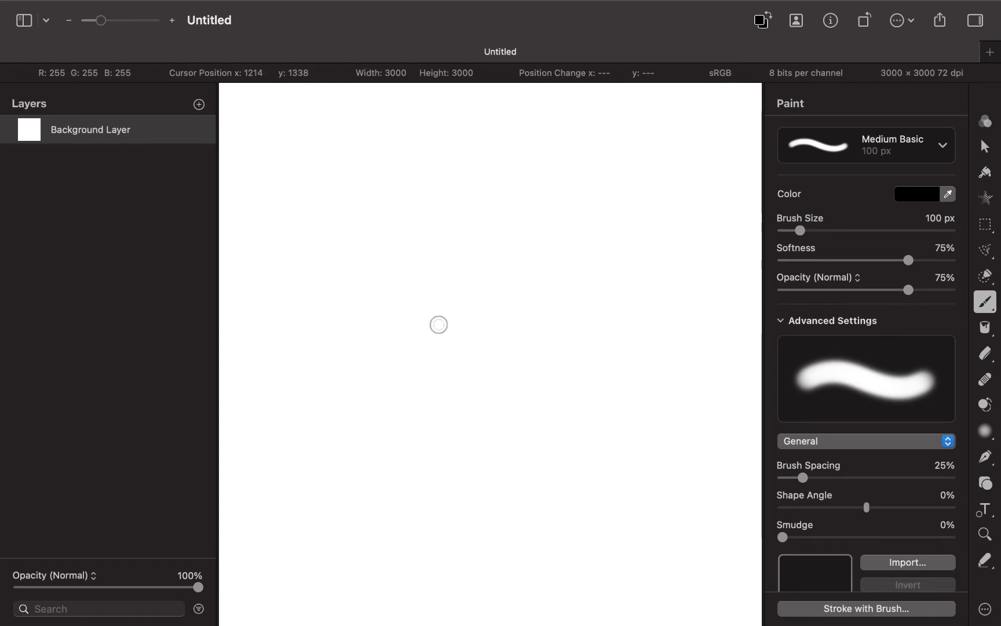
Open all four photos from the pic2 folder.
key(super+o)
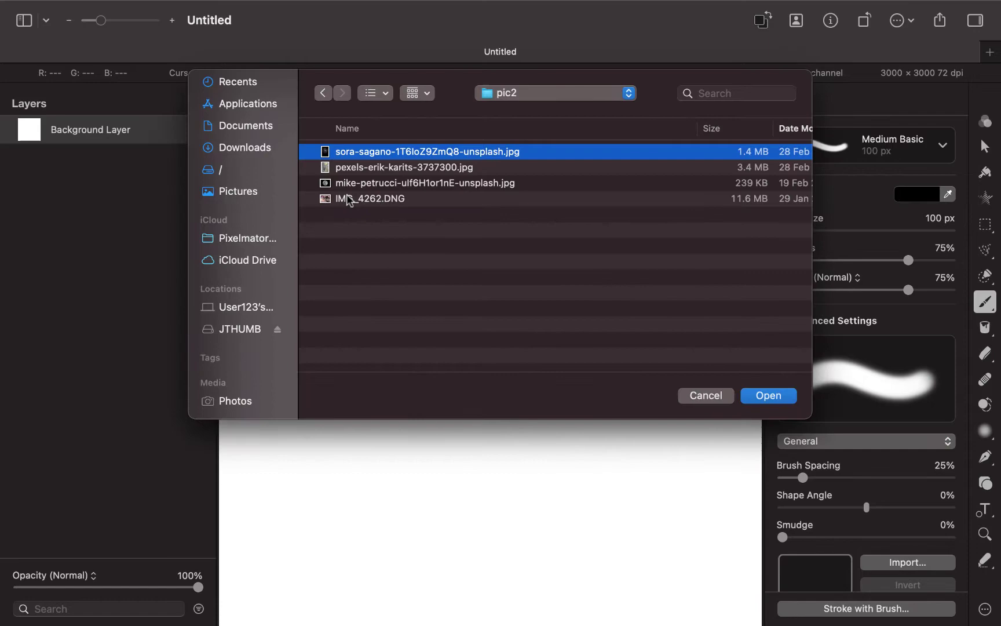
shift+click(349, 198)
click(785, 400)
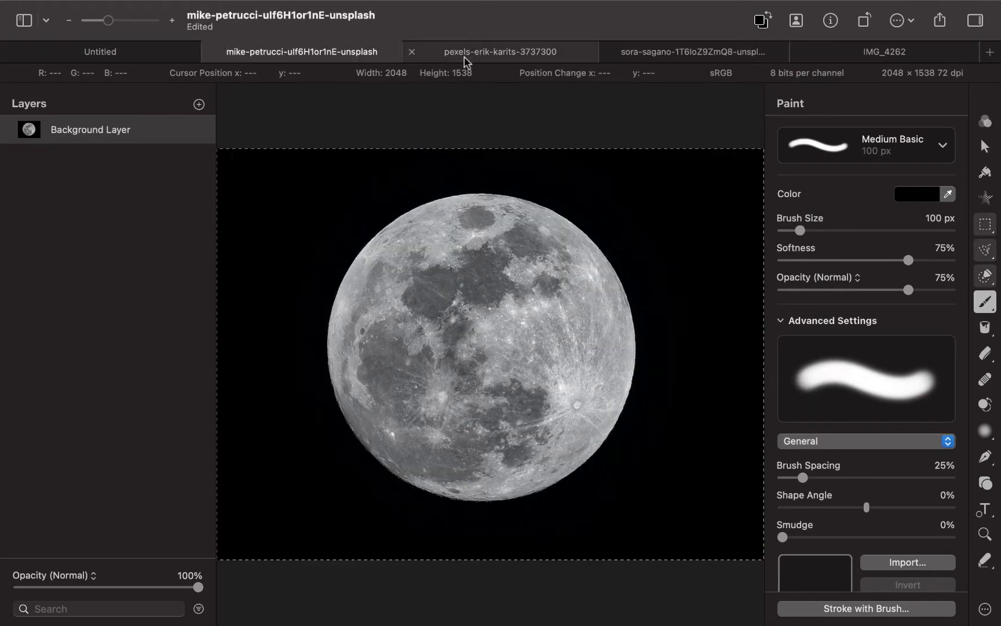
Copy the whole owl and street photos and paste them into the Untitled composite as layers.
click(466, 58)
key(super+a)
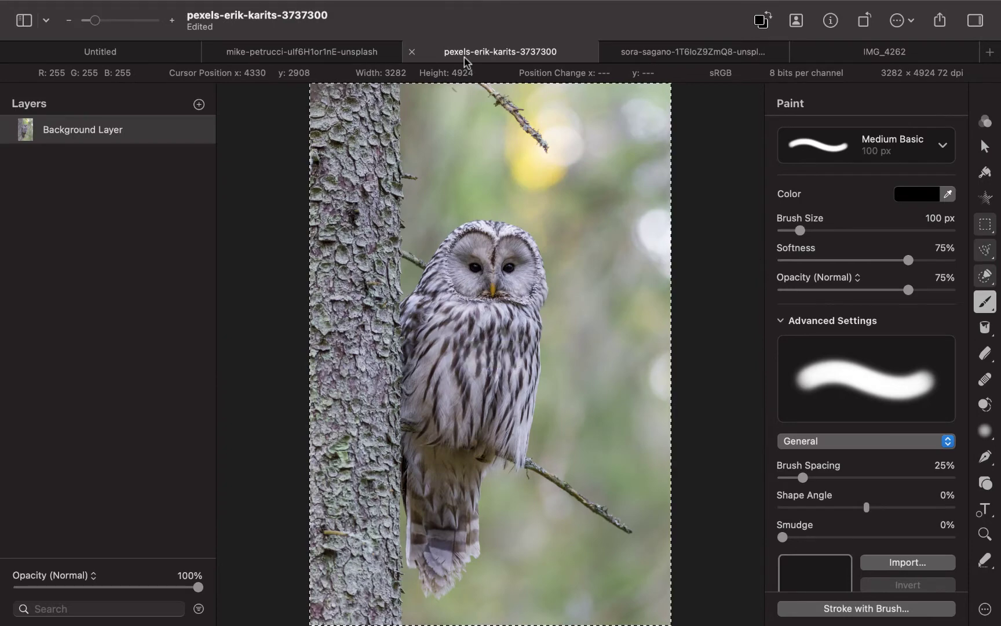
click(837, 58)
key(super+a)
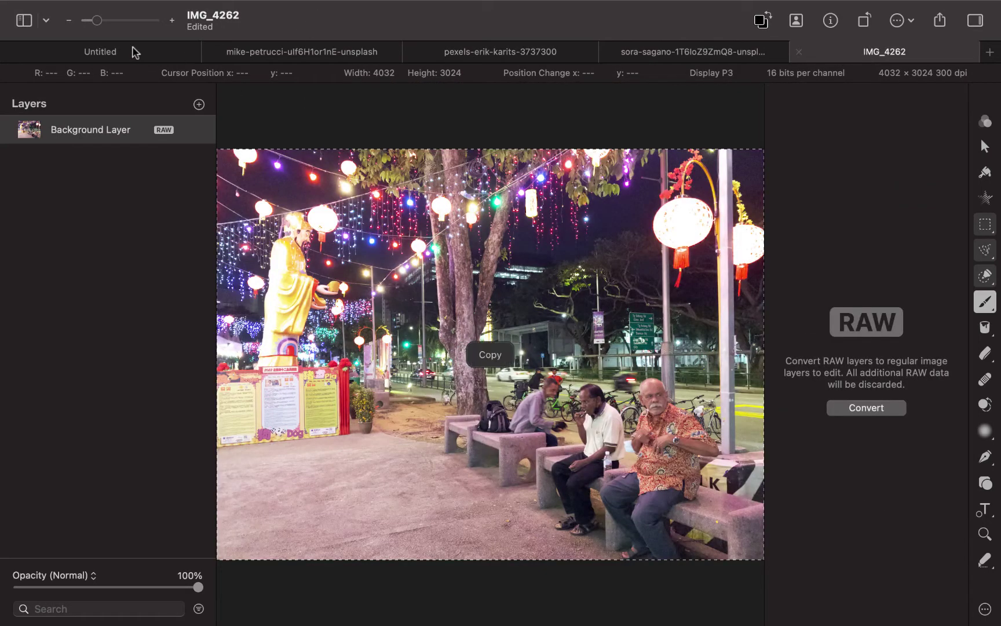
click(134, 52)
key(super+v)
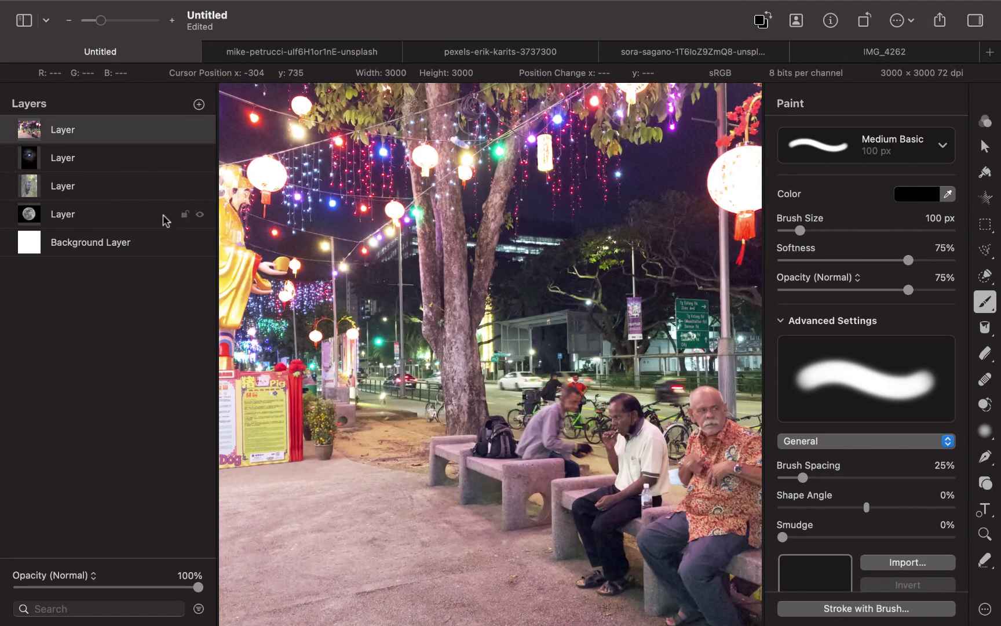
click(94, 246)
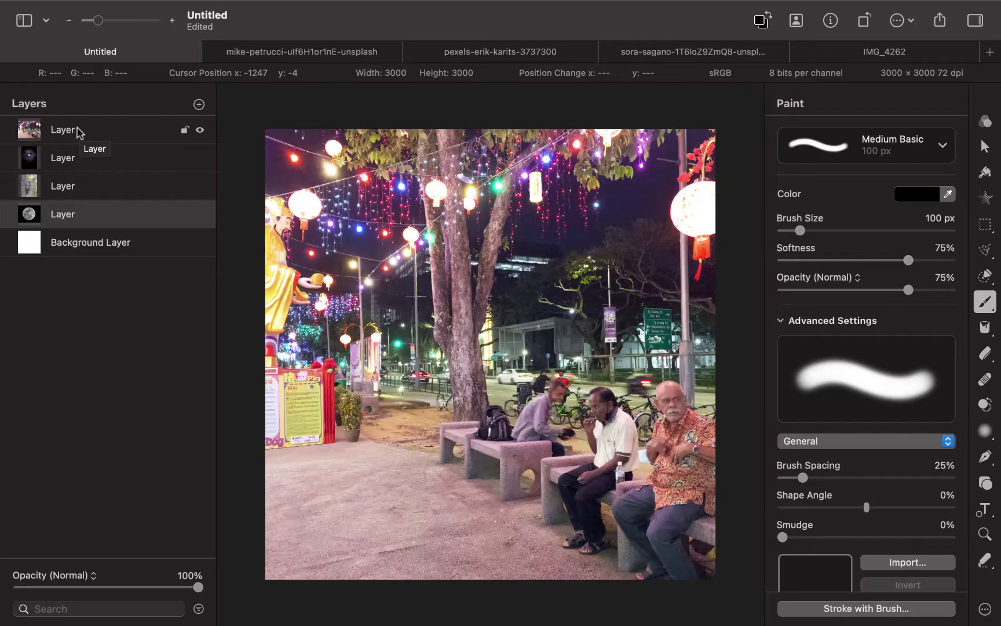
Lower the street photo layer's Exposure slider in Color Adjustments.
click(80, 132)
key(a)
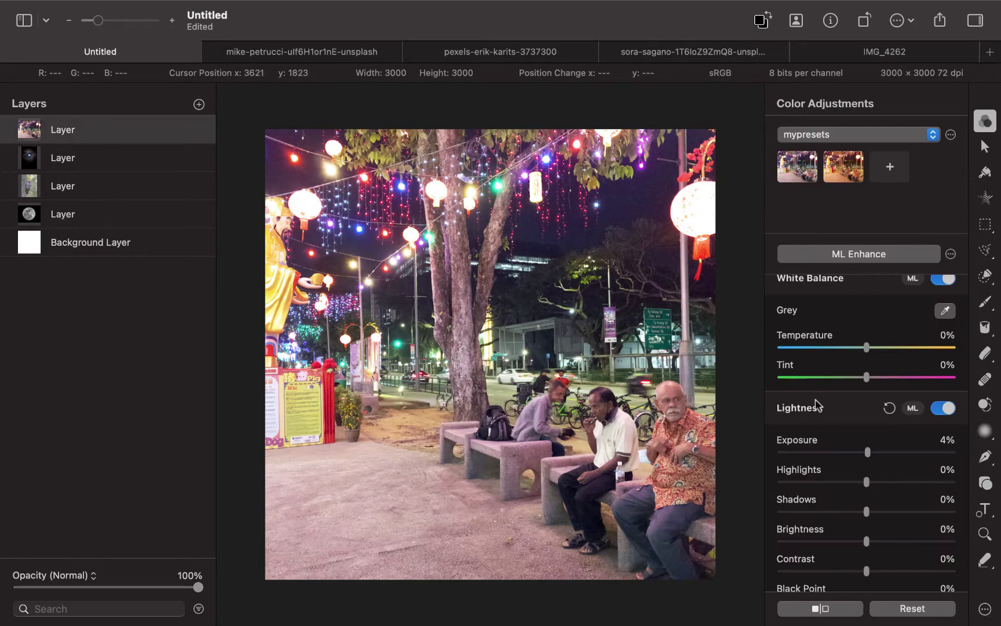
mouse_move(866, 452)
mouse_down()
mouse_move(826, 453)
mouse_move(950, 449)
mouse_move(787, 457)
mouse_move(939, 448)
mouse_move(865, 455)
mouse_up()
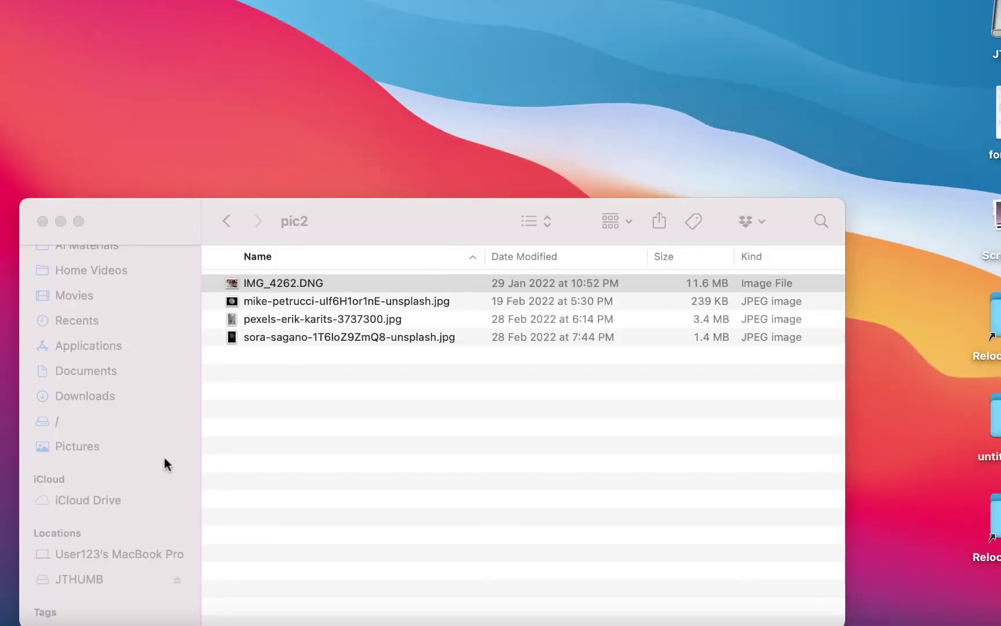
Open IMG_4262.DNG from Finder with Affinity Photo using Open With.
right_click(288, 284)
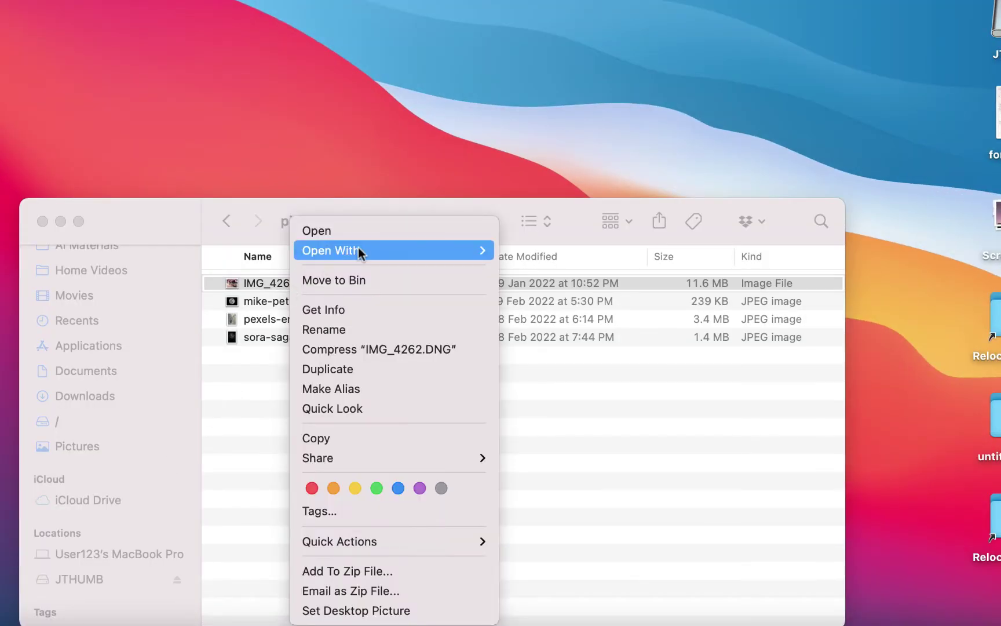
mouse_move(358, 249)
click(577, 274)
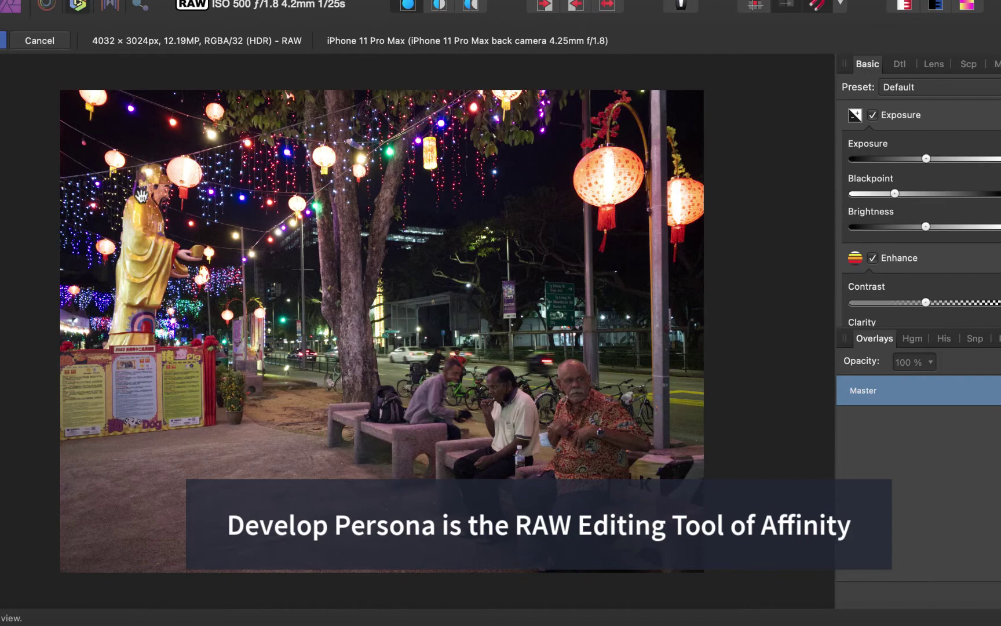
Lower the RAW exposure, develop the photo, then lower it again with an Exposure adjustment.
mouse_move(923, 160)
mouse_down()
mouse_move(885, 164)
mouse_move(962, 167)
mouse_move(873, 181)
mouse_move(964, 177)
mouse_move(894, 185)
mouse_move(921, 177)
mouse_up()
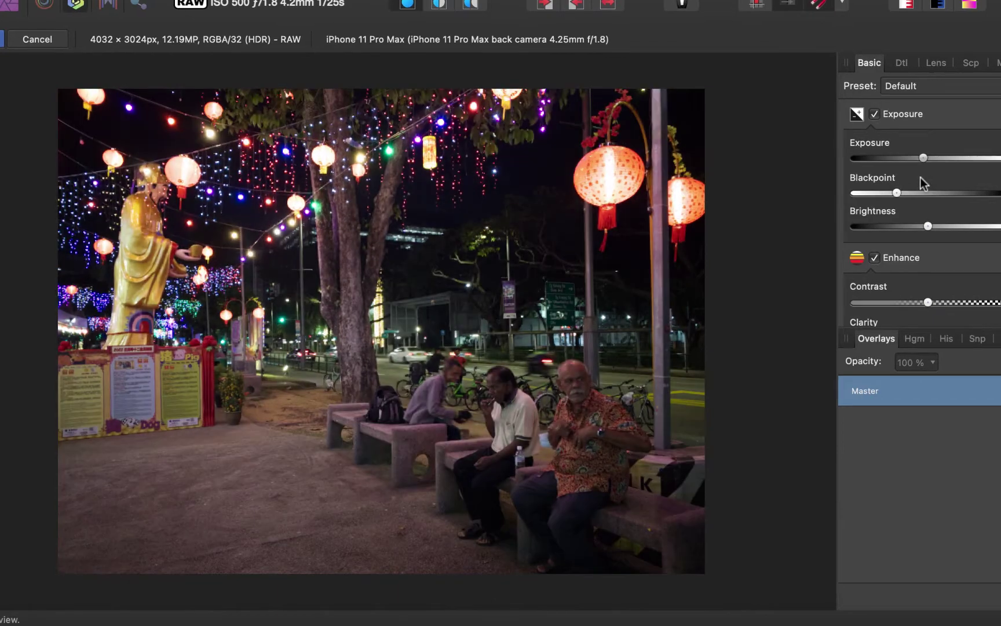
click(2, 39)
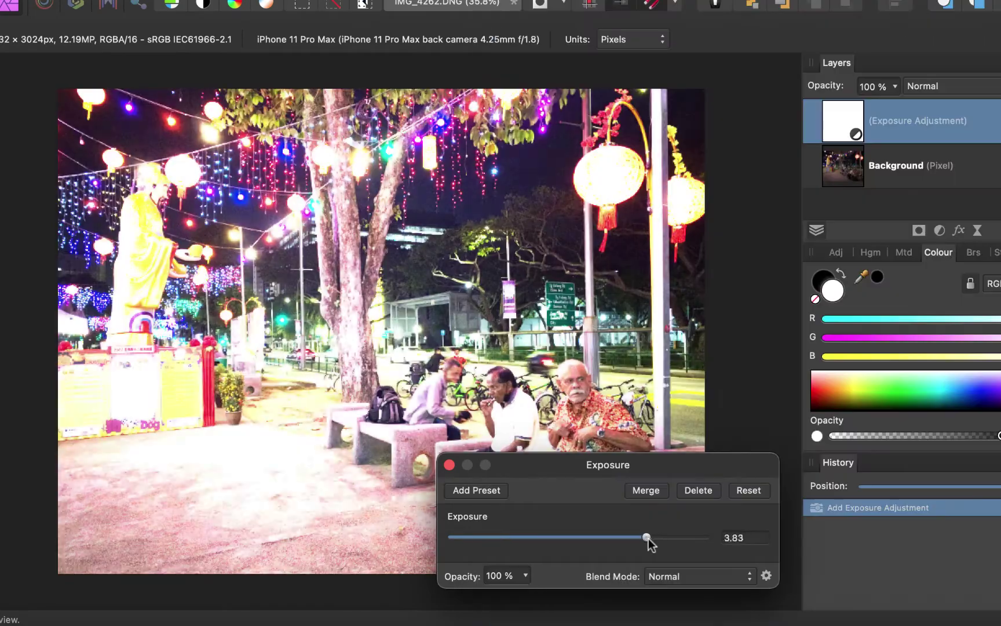
drag(648, 539, 590, 561)
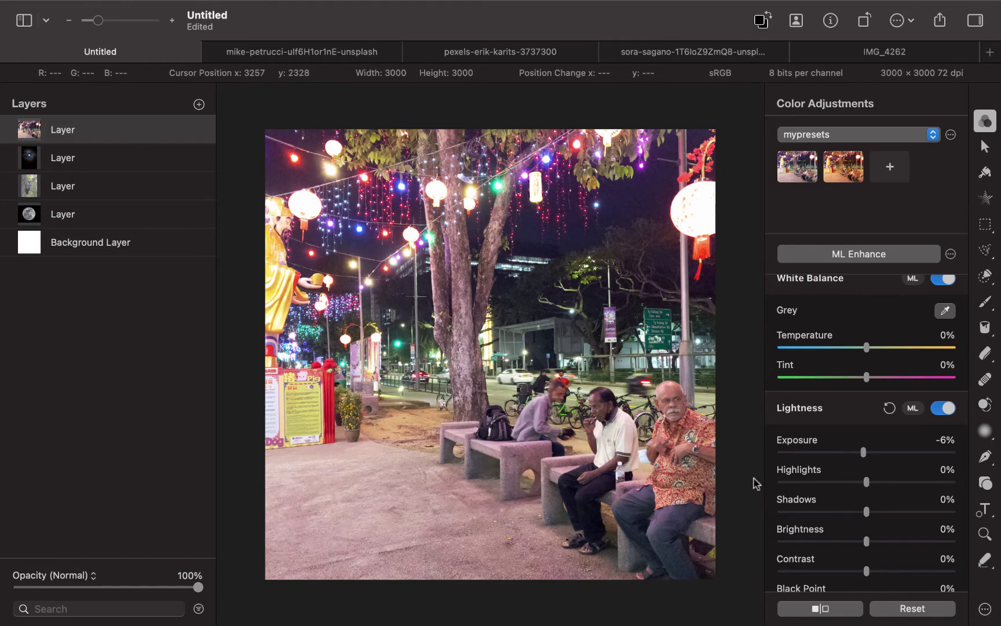
Zoom out and delete the night street photo layer with the Arrange tool.
key(super+minus)
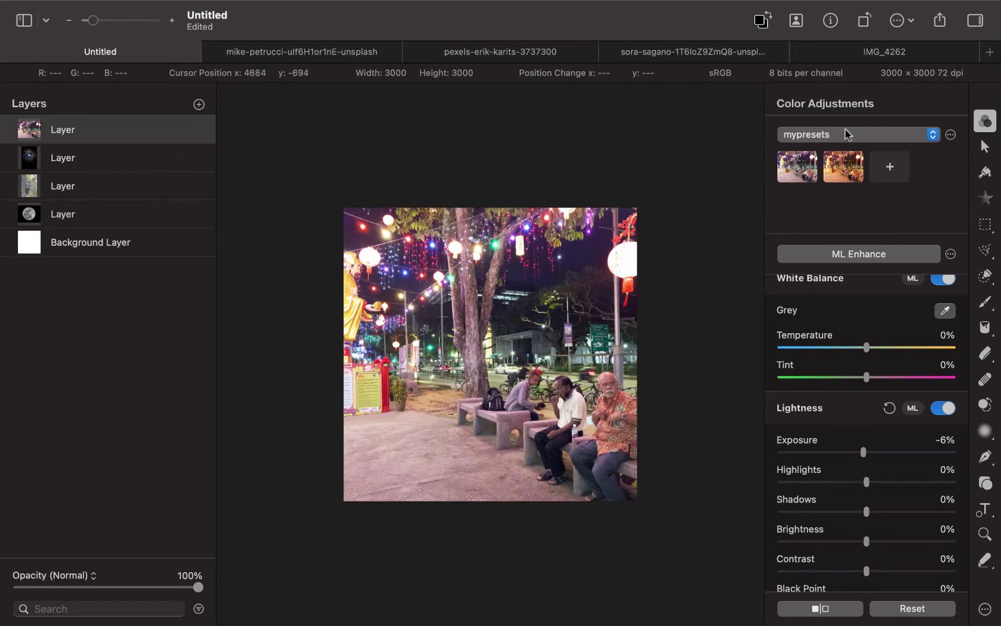
click(984, 147)
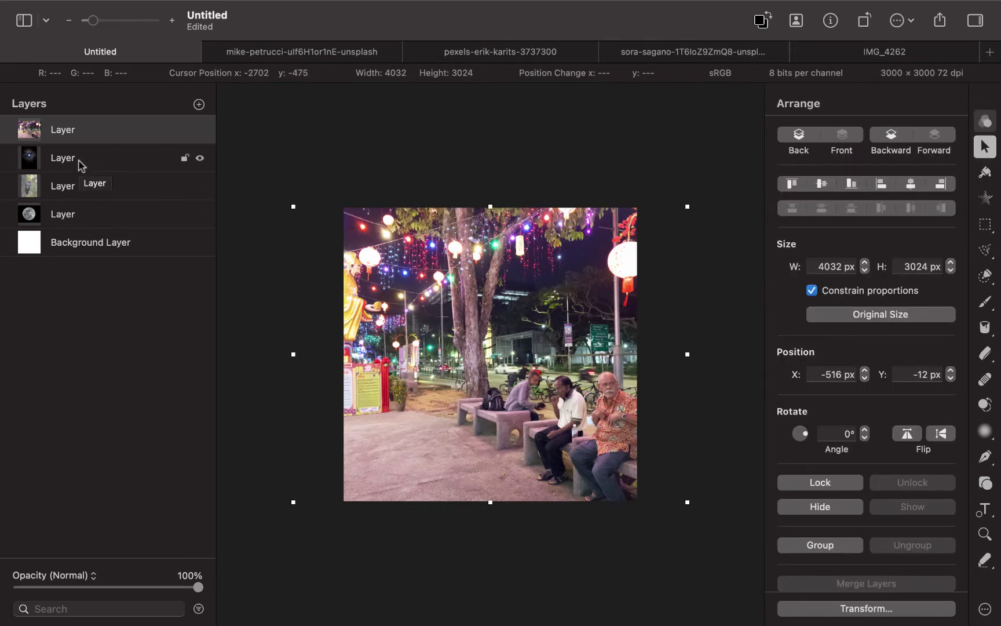
key(Delete)
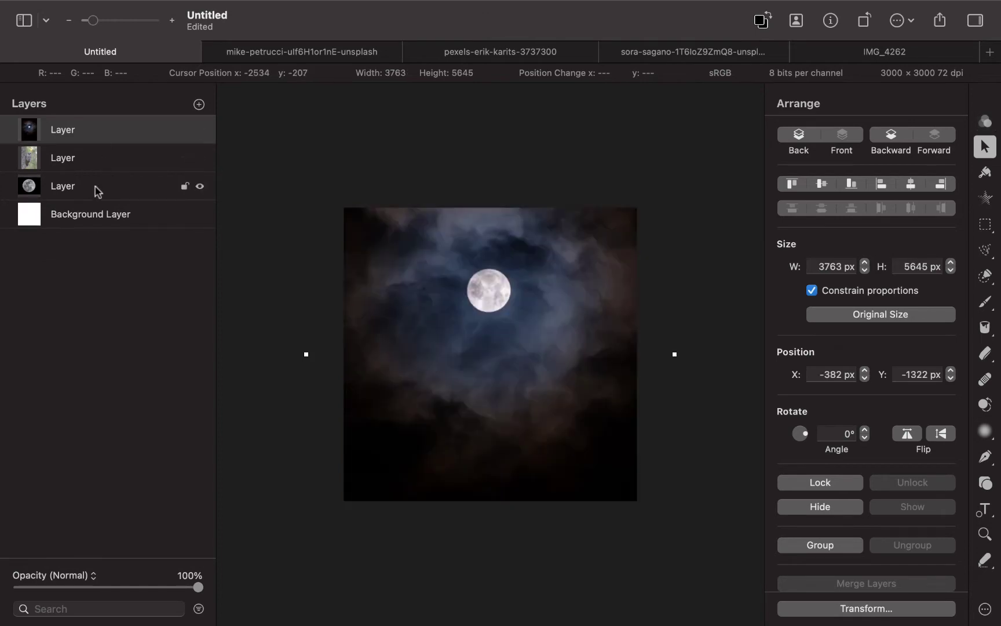
Look through the owl and moon photo tabs, then return to the Untitled composite.
mouse_move(139, 5)
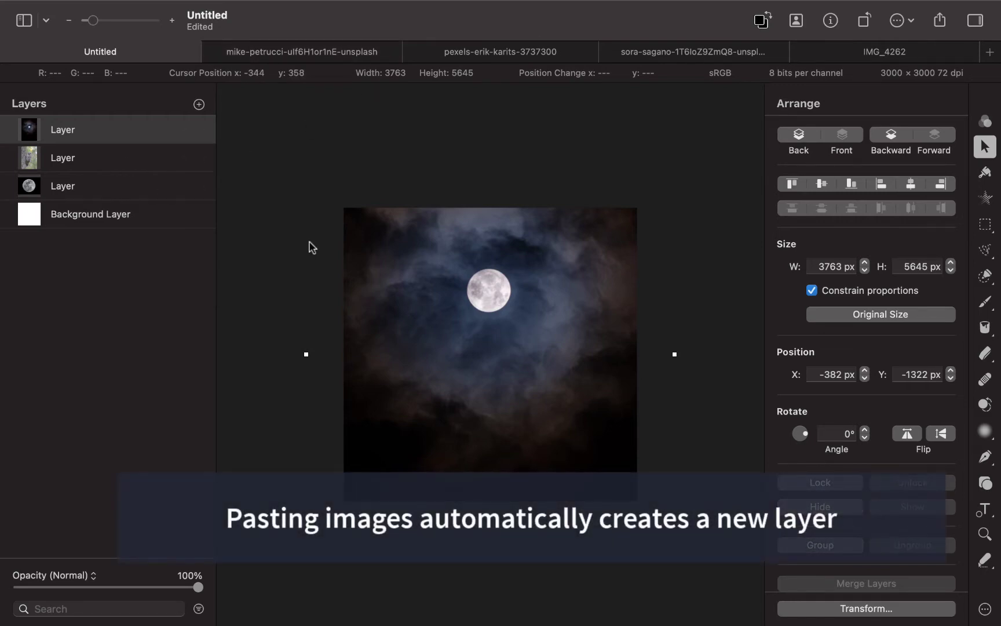
click(536, 52)
click(371, 55)
click(155, 52)
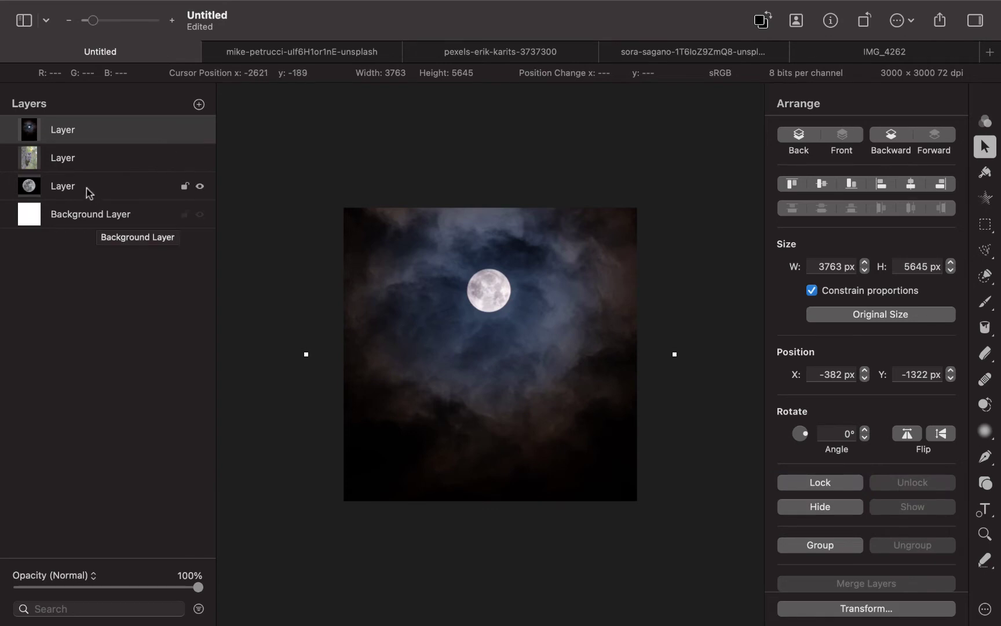
Drag the owl layer to the top of the Layers list, keeping its opacity at 100%.
click(99, 162)
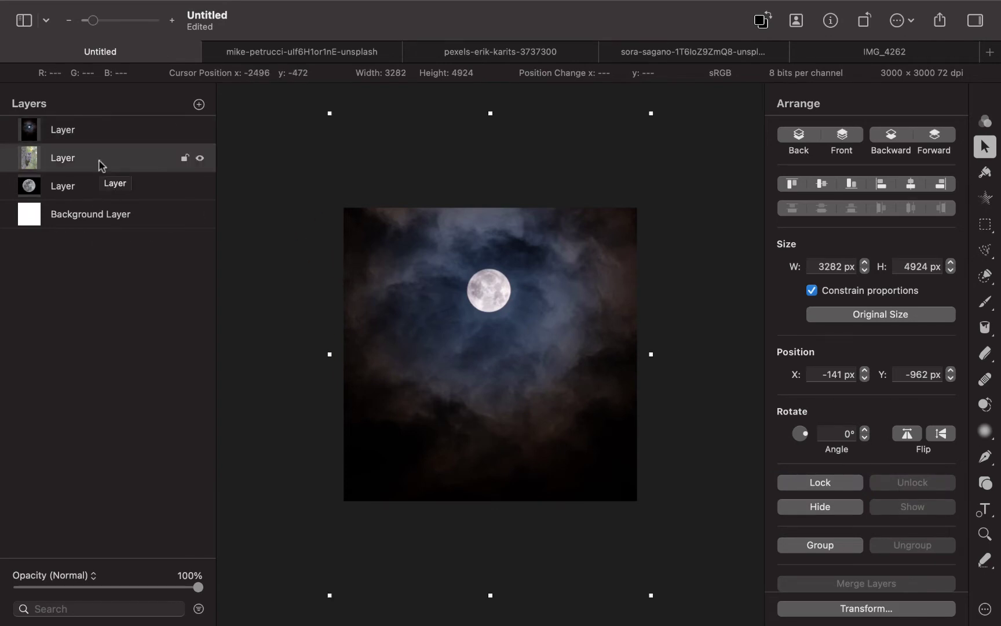
click(100, 165)
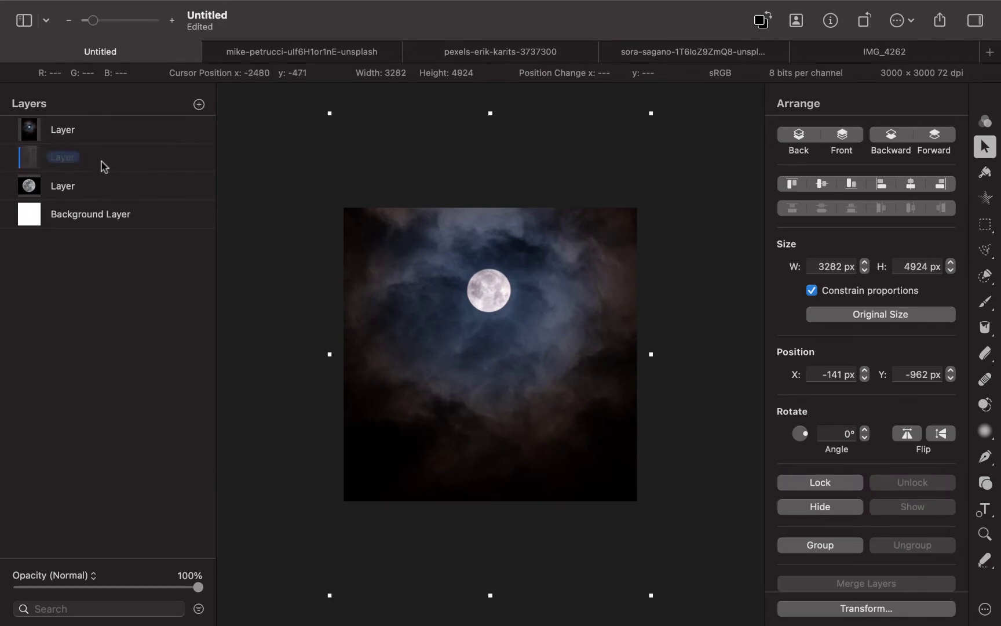
key(Escape)
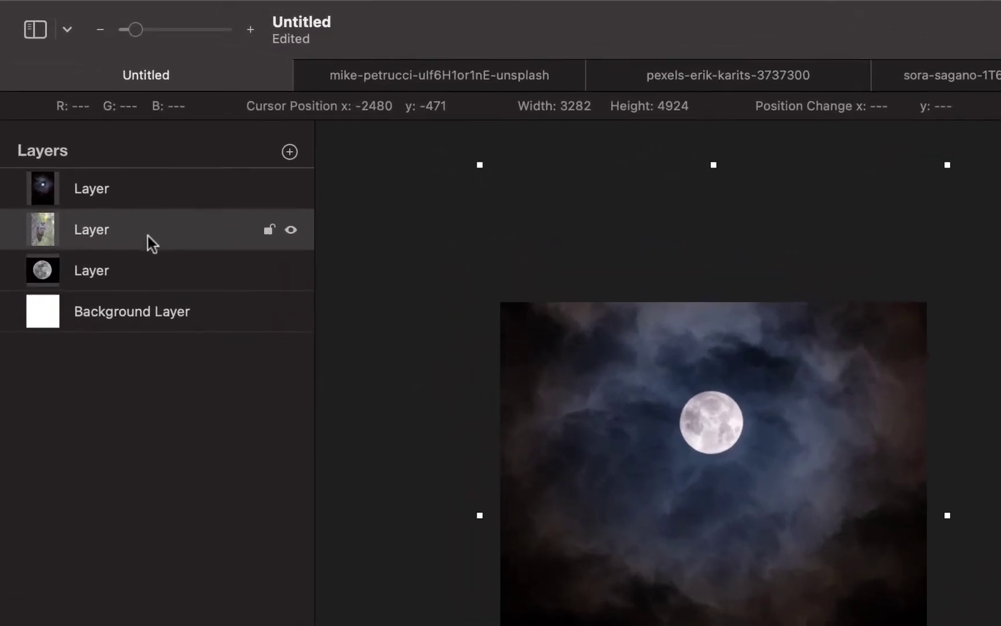
drag(148, 235, 148, 180)
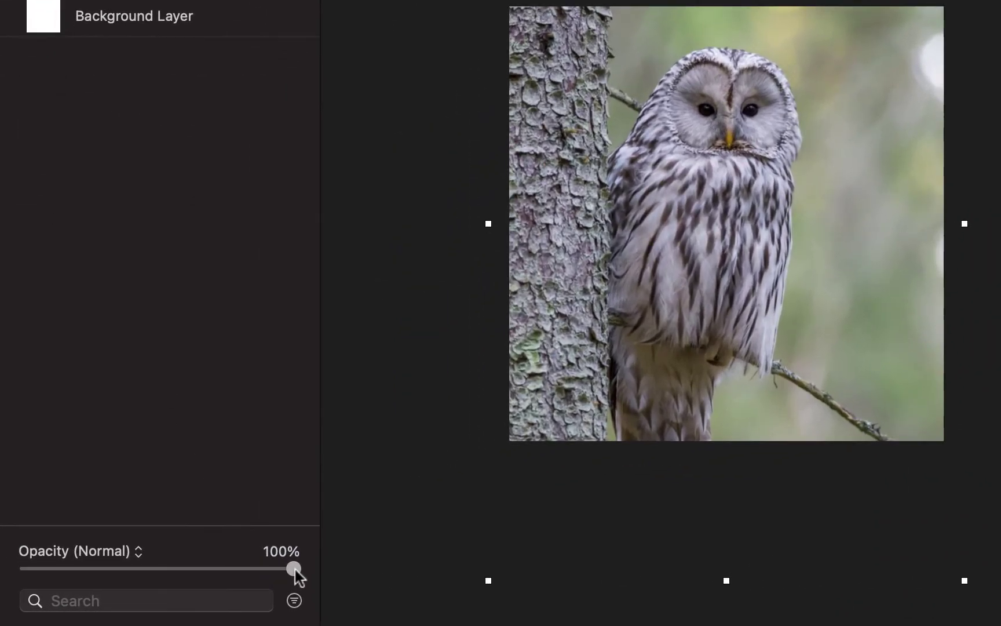
mouse_move(295, 570)
mouse_down()
mouse_move(93, 570)
mouse_move(268, 579)
mouse_move(62, 589)
mouse_move(324, 574)
mouse_move(85, 579)
mouse_move(301, 569)
mouse_up()
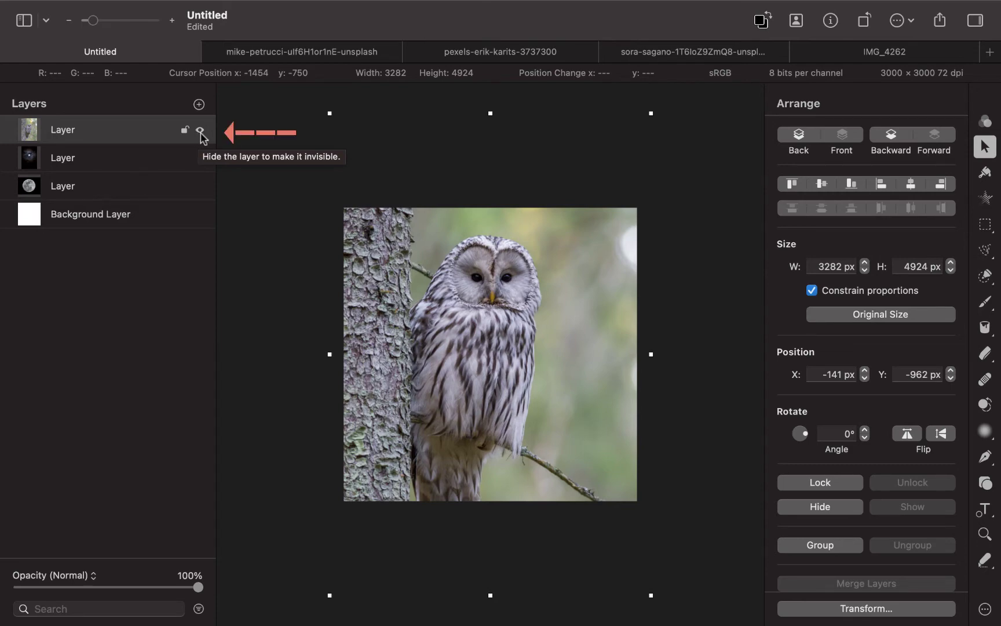
Toggle the owl layer's visibility several times, then lock it.
click(200, 131)
click(200, 131)
click(200, 130)
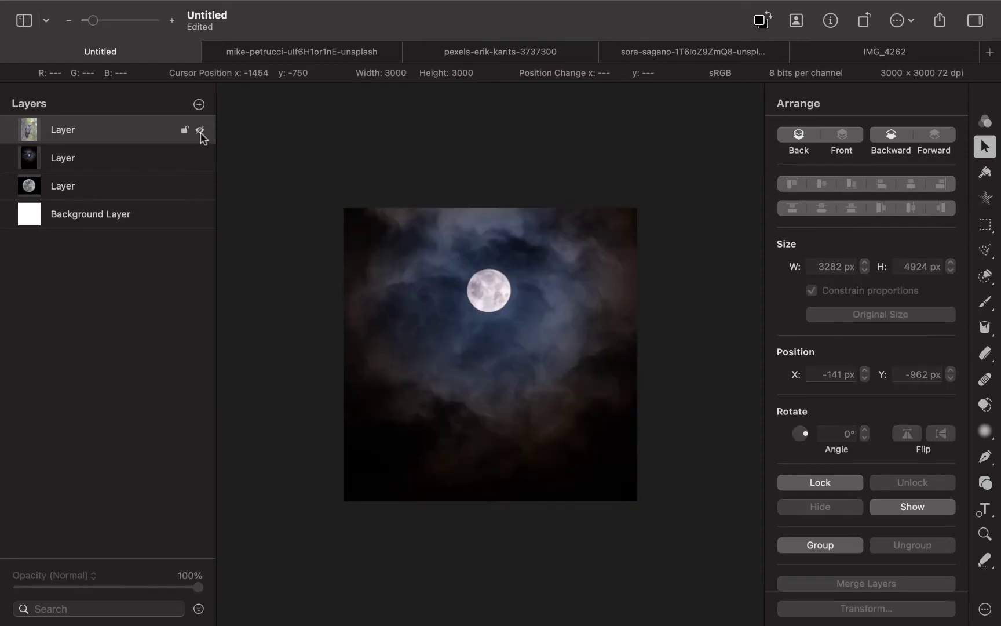
click(199, 131)
click(200, 131)
click(200, 131)
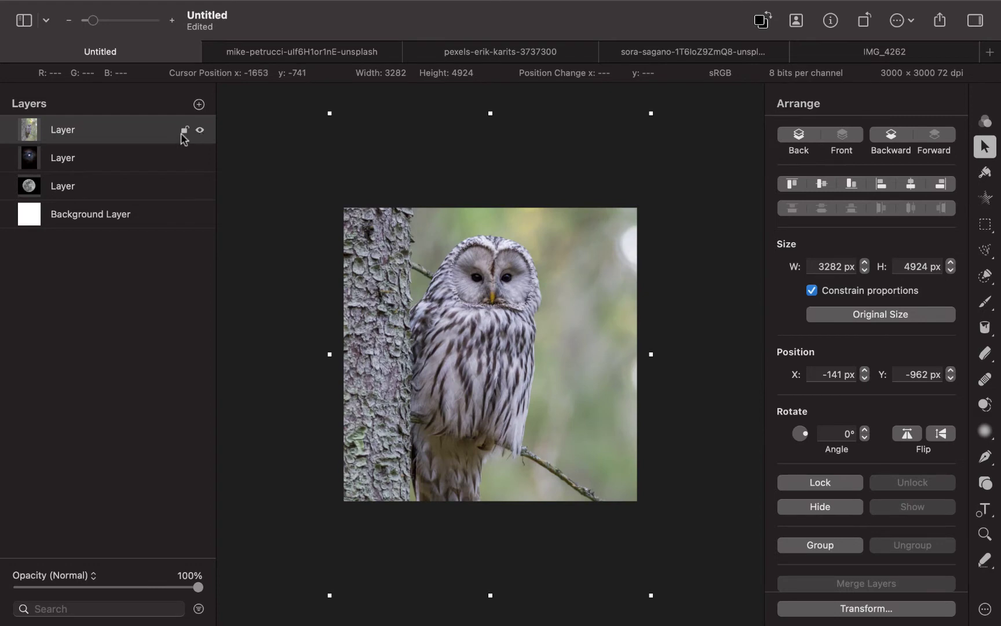
click(183, 131)
Shift the cloudy sky layer up and back down while toggling the owl layer's lock.
click(116, 157)
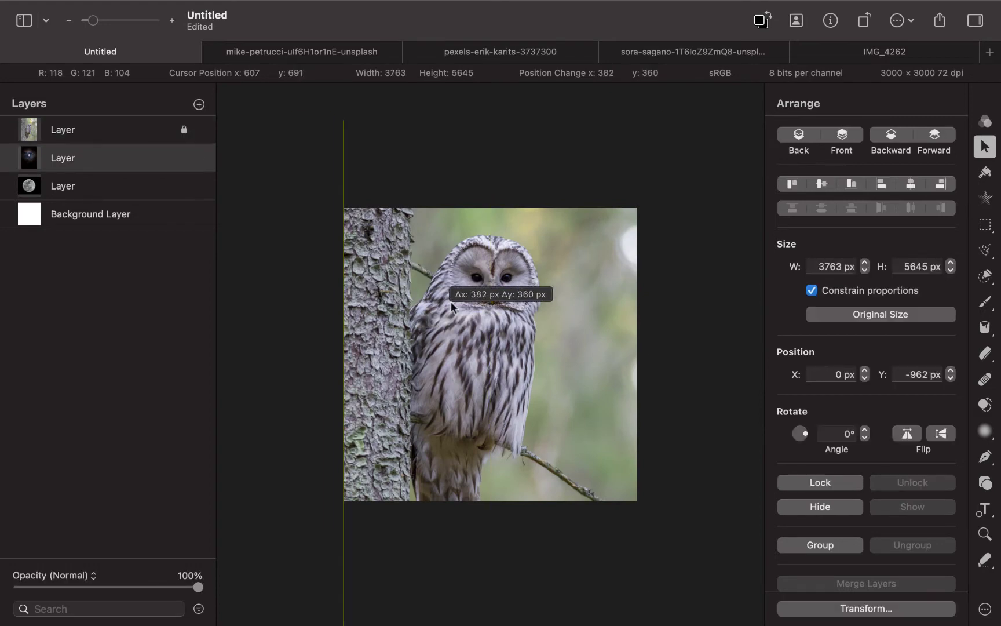
drag(451, 301, 397, 275)
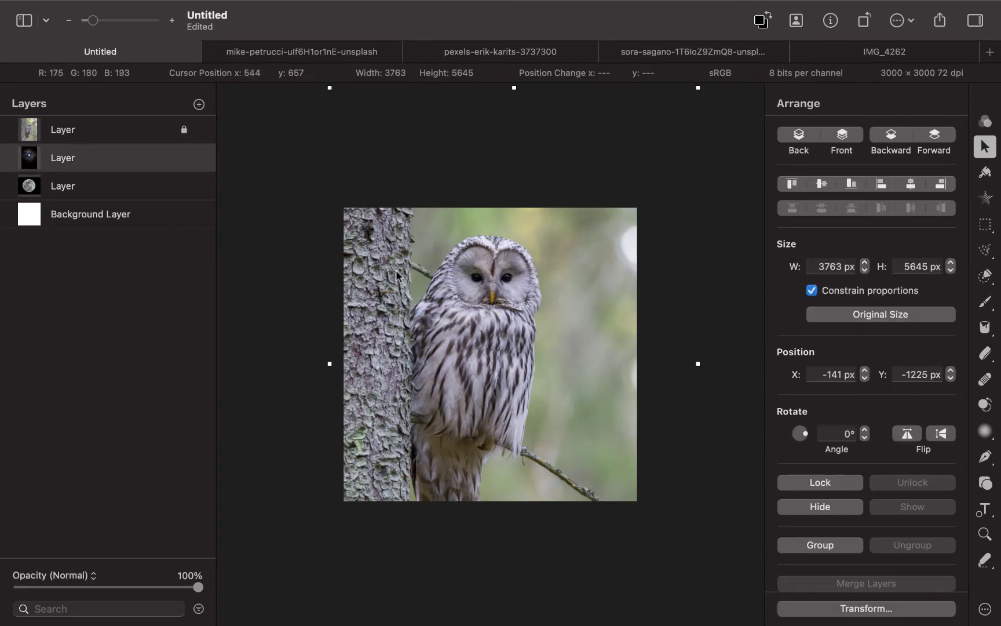
click(184, 132)
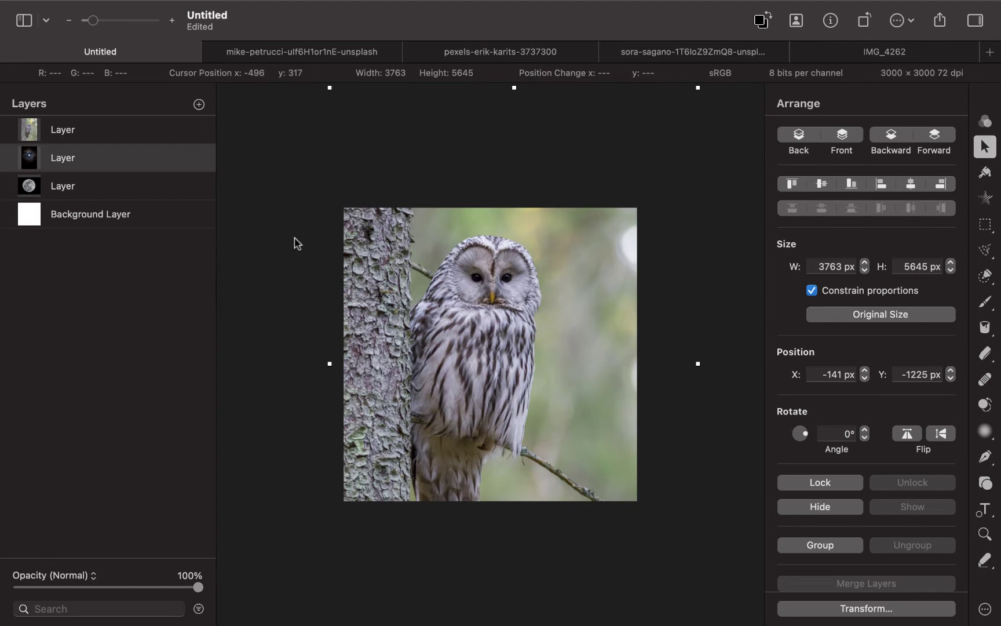
click(165, 134)
click(183, 132)
drag(395, 268, 395, 323)
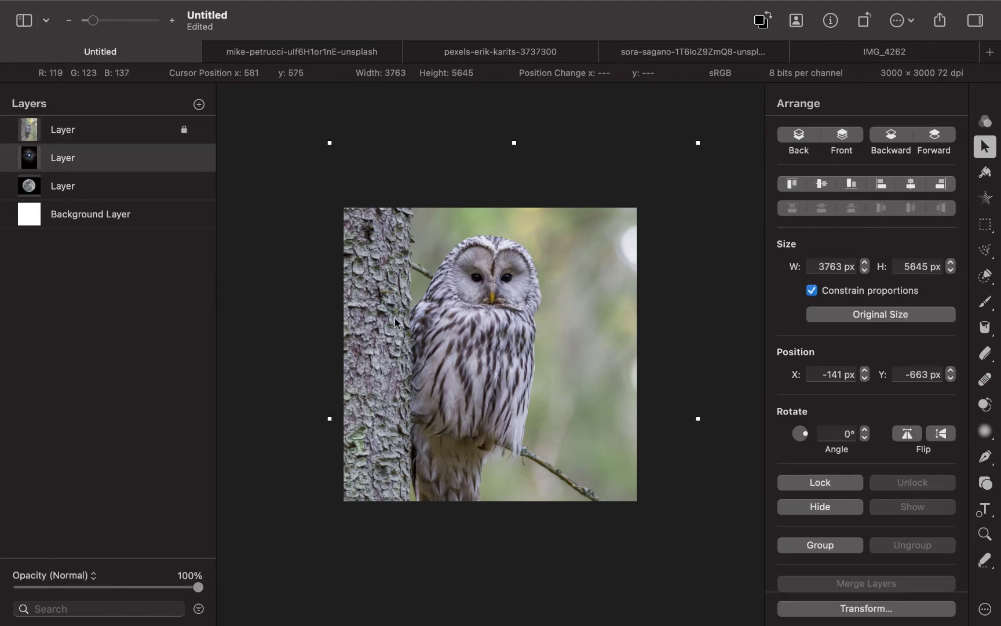
Unlock the owl layer and rename it 'bird'.
click(184, 132)
click(70, 135)
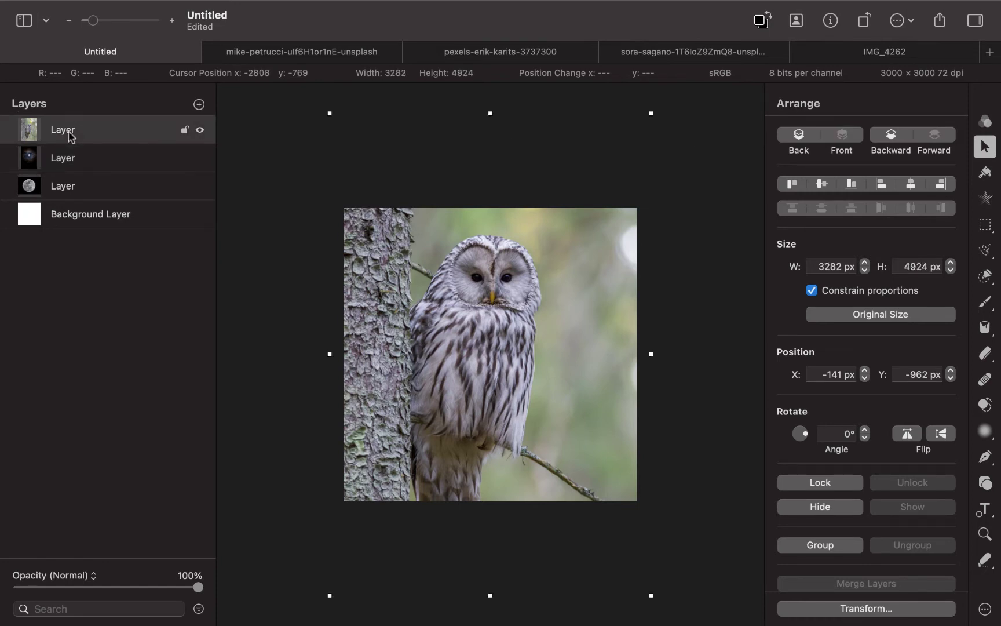
double_click(70, 130)
text(bird)
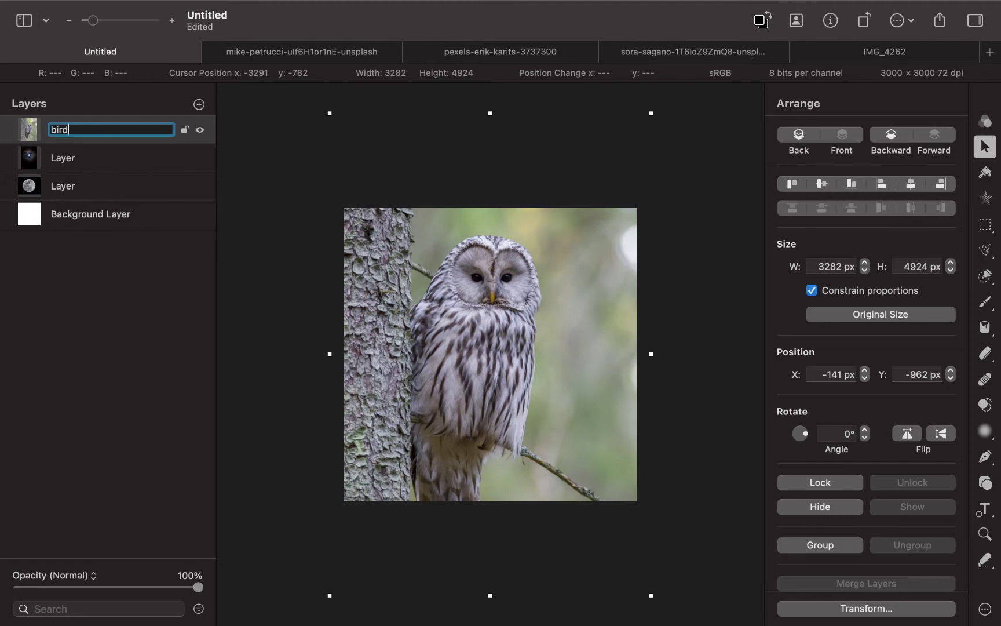
key(Return)
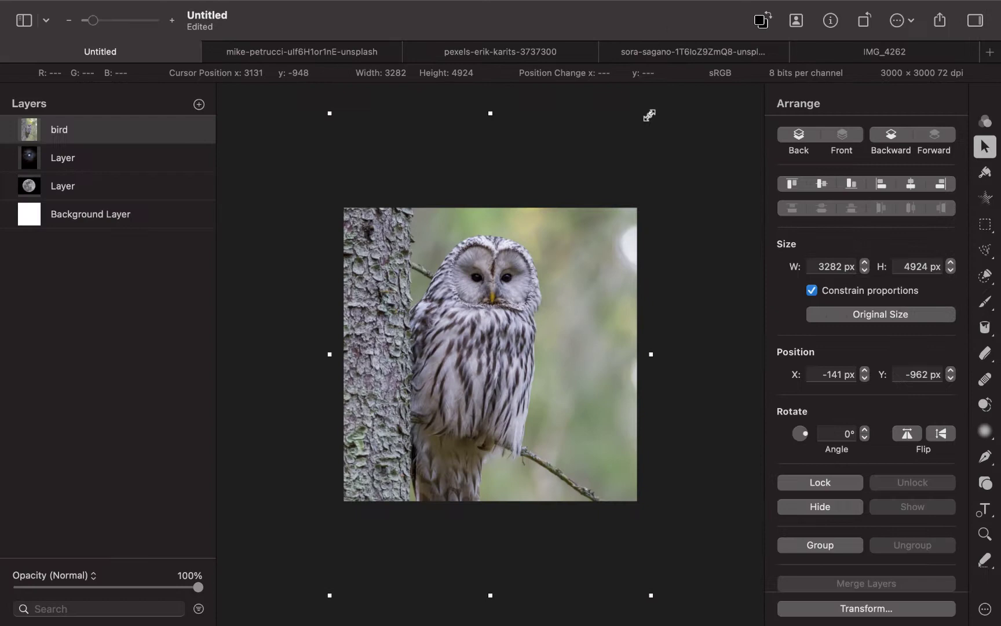
Scale the bird layer down to about 1564 × 2346 px at the canvas's left edge.
drag(648, 115, 499, 247)
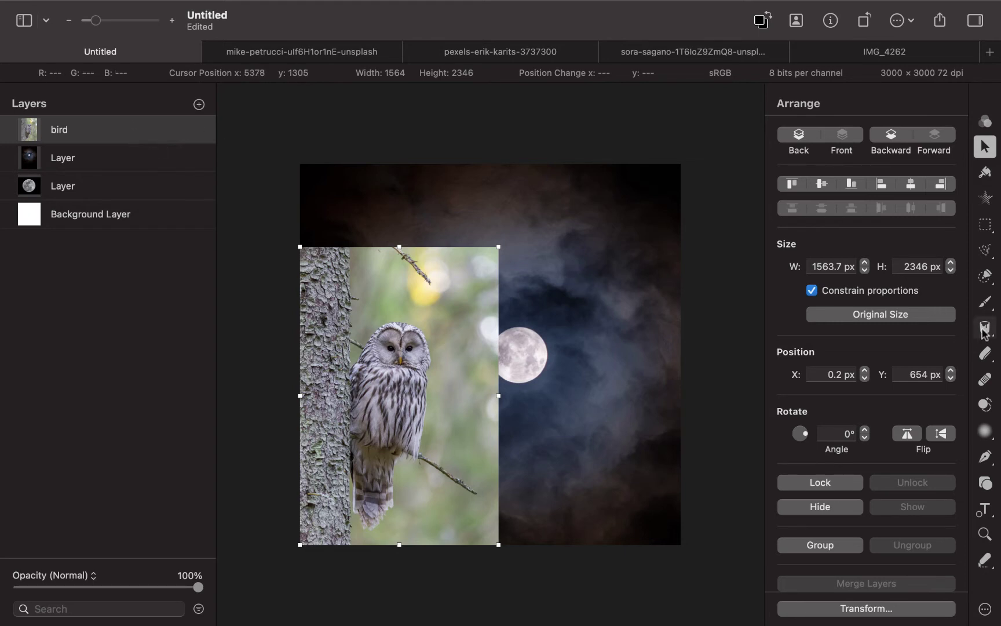
click(986, 359)
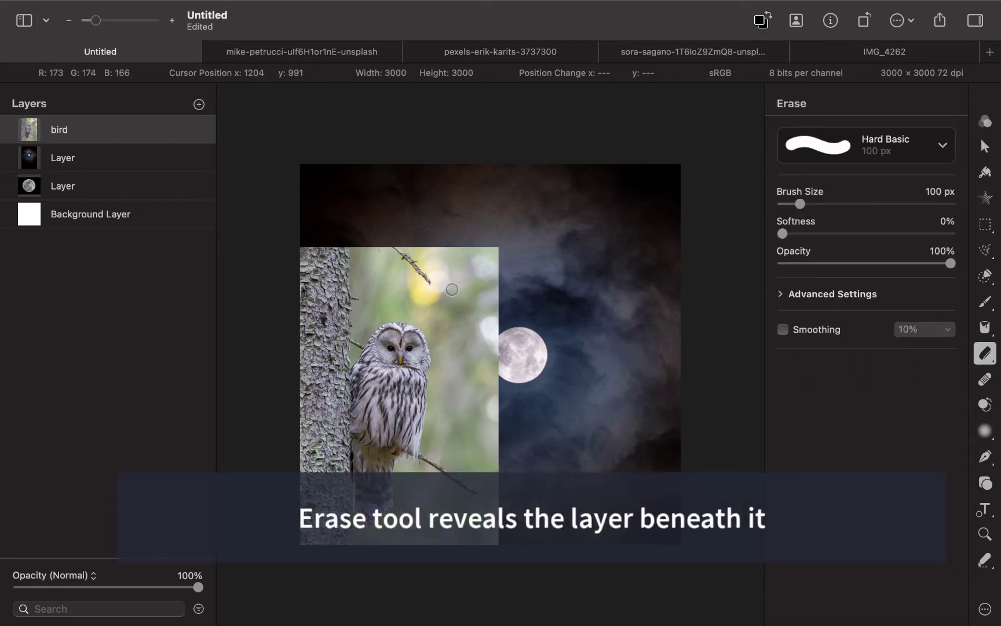
mouse_move(452, 285)
mouse_down()
mouse_move(452, 340)
mouse_move(436, 303)
mouse_move(457, 310)
mouse_move(486, 358)
mouse_move(479, 396)
mouse_move(465, 392)
mouse_move(455, 358)
mouse_move(468, 309)
mouse_up()
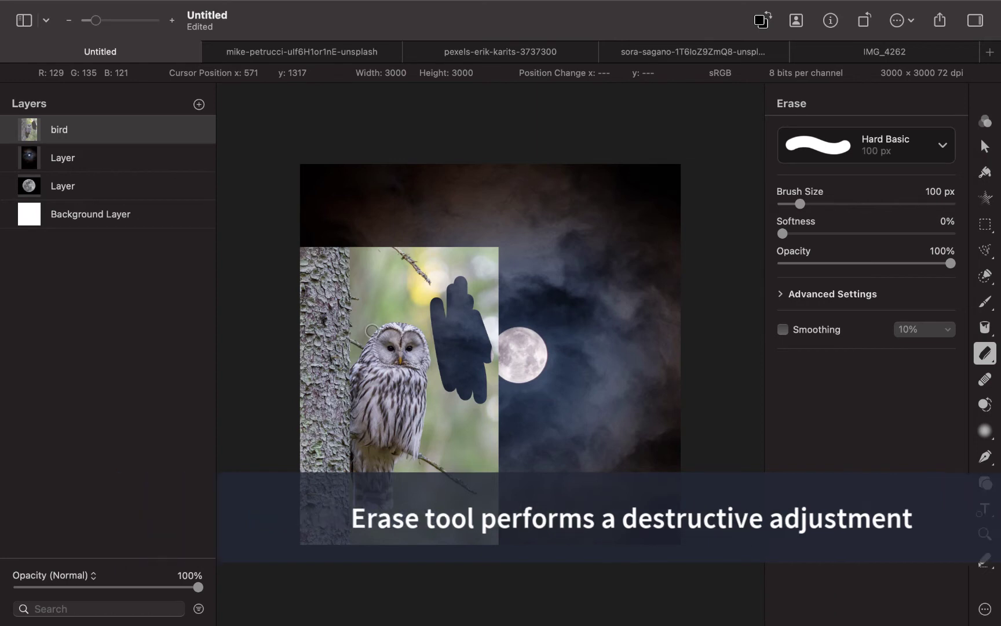
key(super+z)
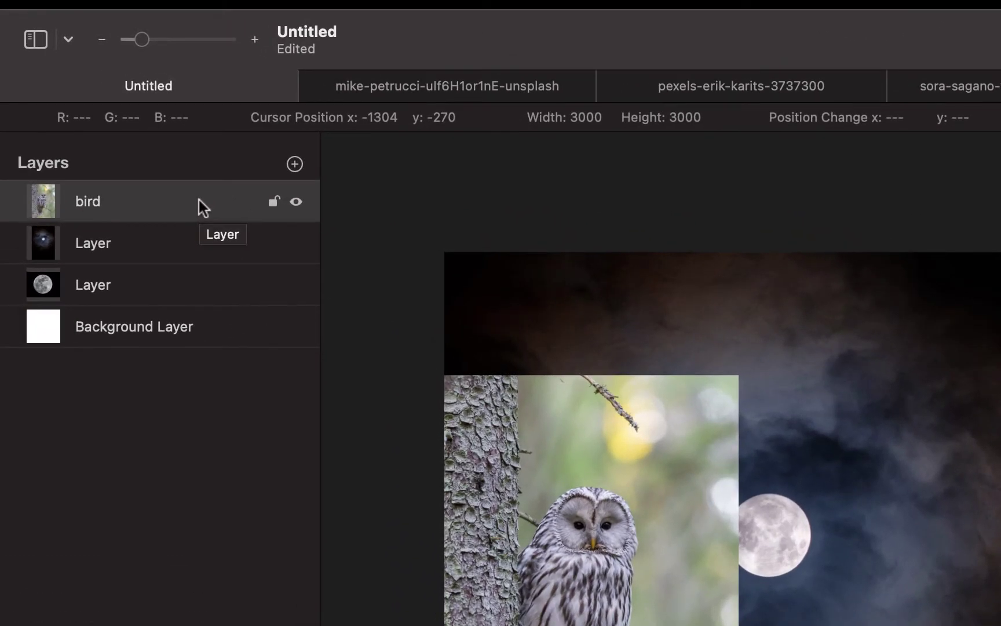
Give the bird layer a blank white mask, then open the view options.
right_click(134, 129)
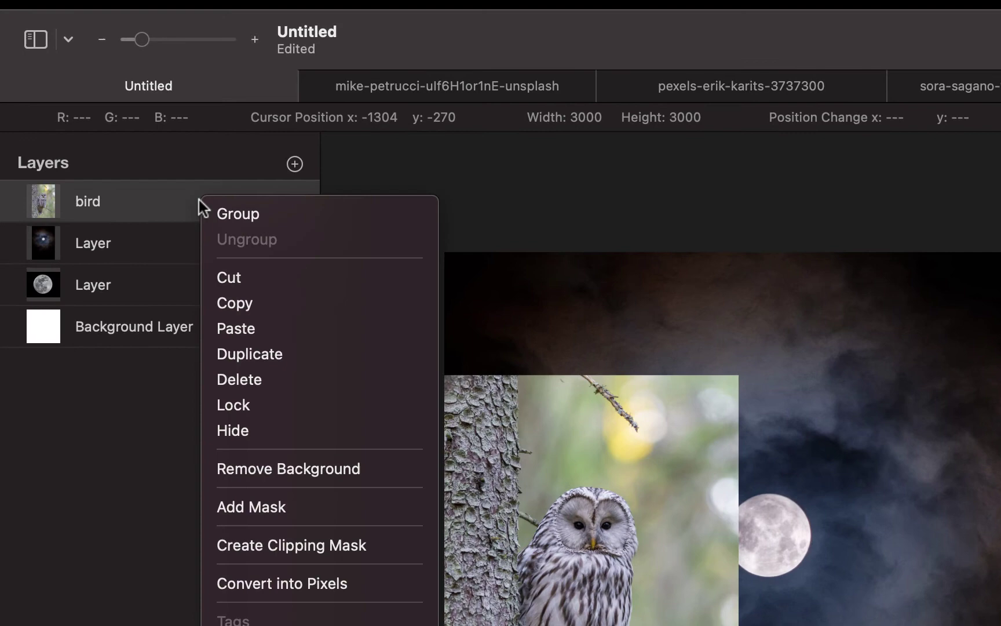
click(246, 506)
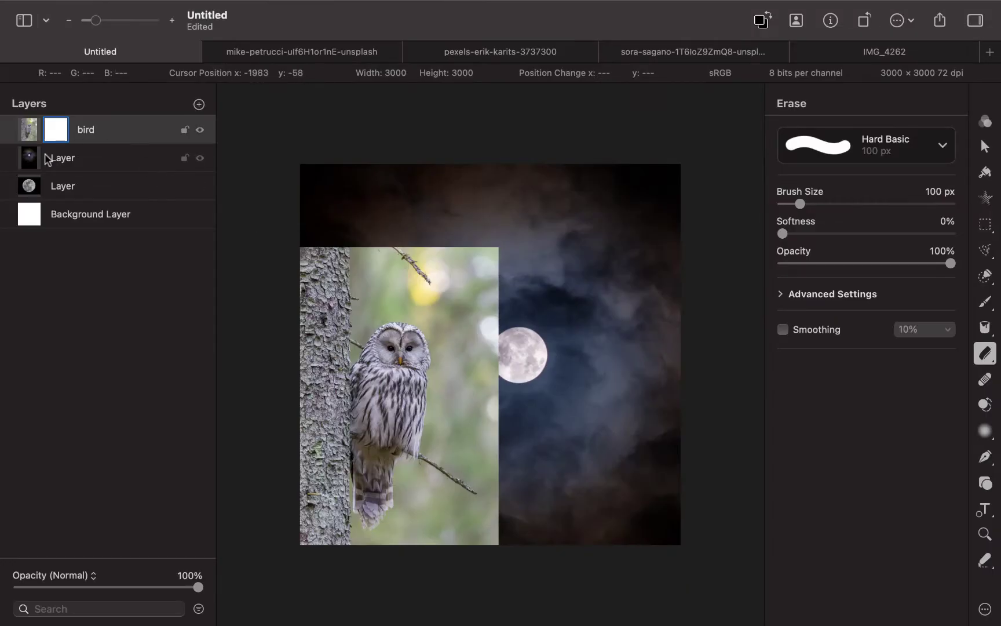
mouse_move(382, 5)
click(445, 10)
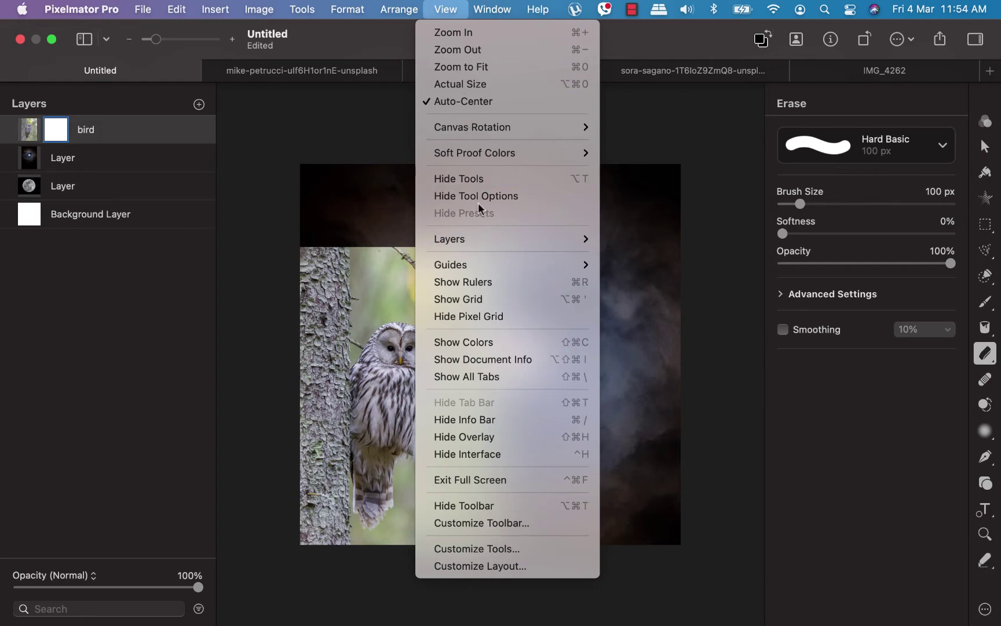
Preview the layers as large thumbnails, return them to a list, and choose the Paint tool.
mouse_move(521, 239)
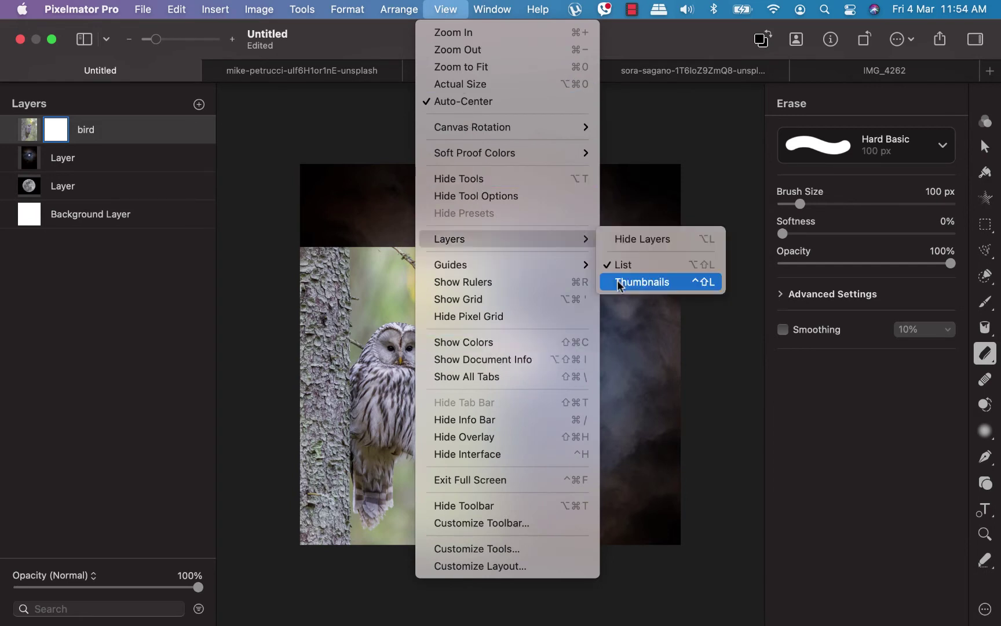
click(619, 282)
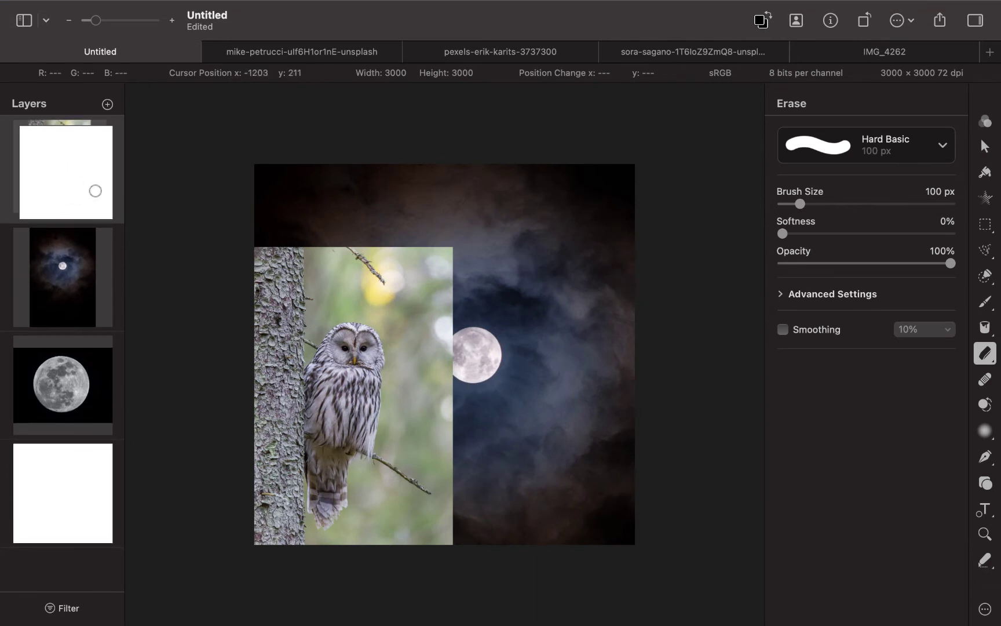
mouse_move(369, 5)
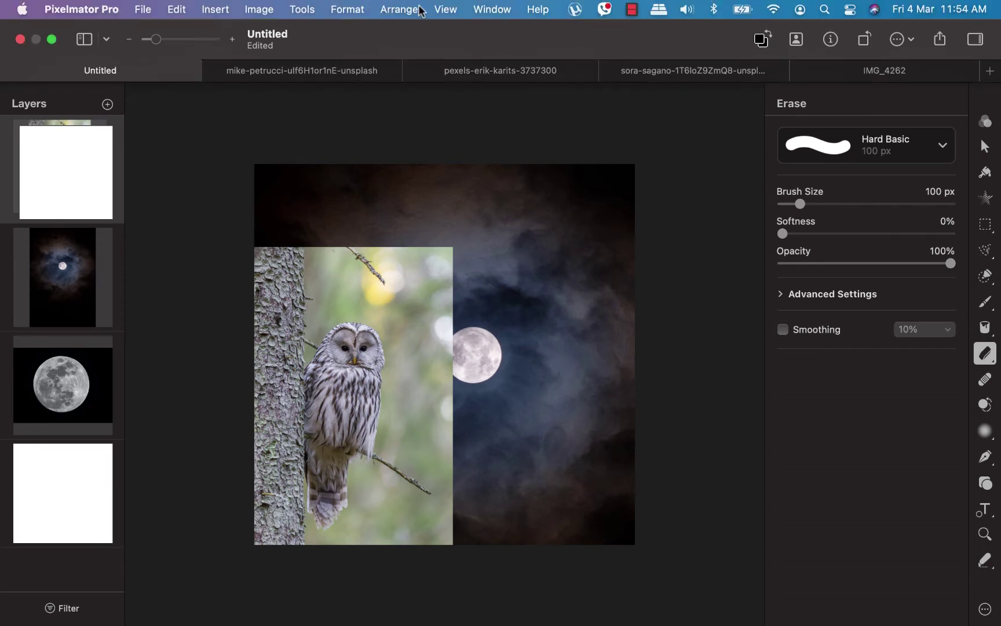
click(443, 10)
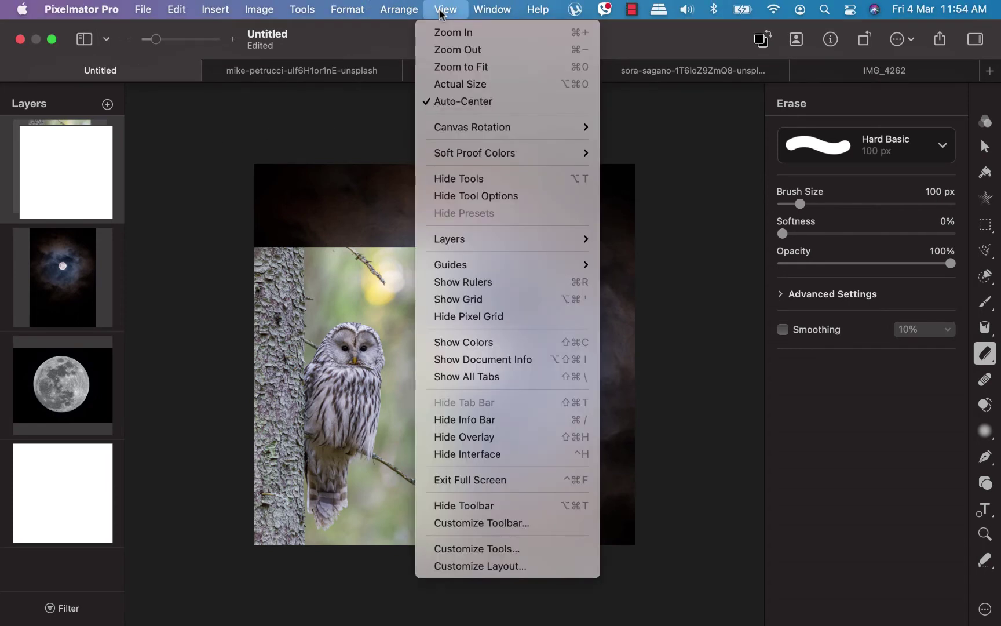
mouse_move(465, 237)
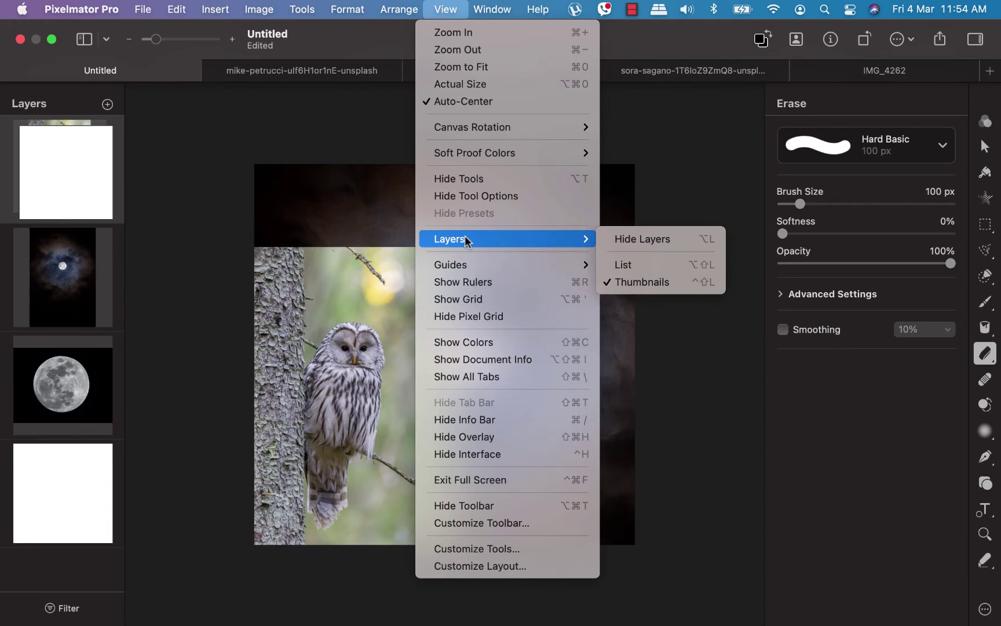
click(632, 264)
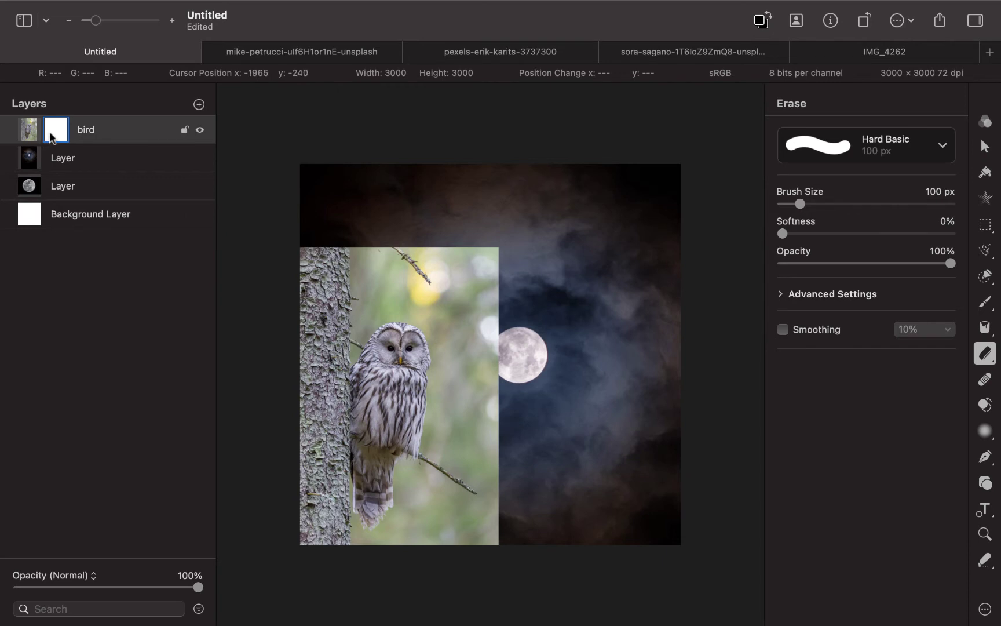
click(985, 302)
scroll(877, 370, down, 5)
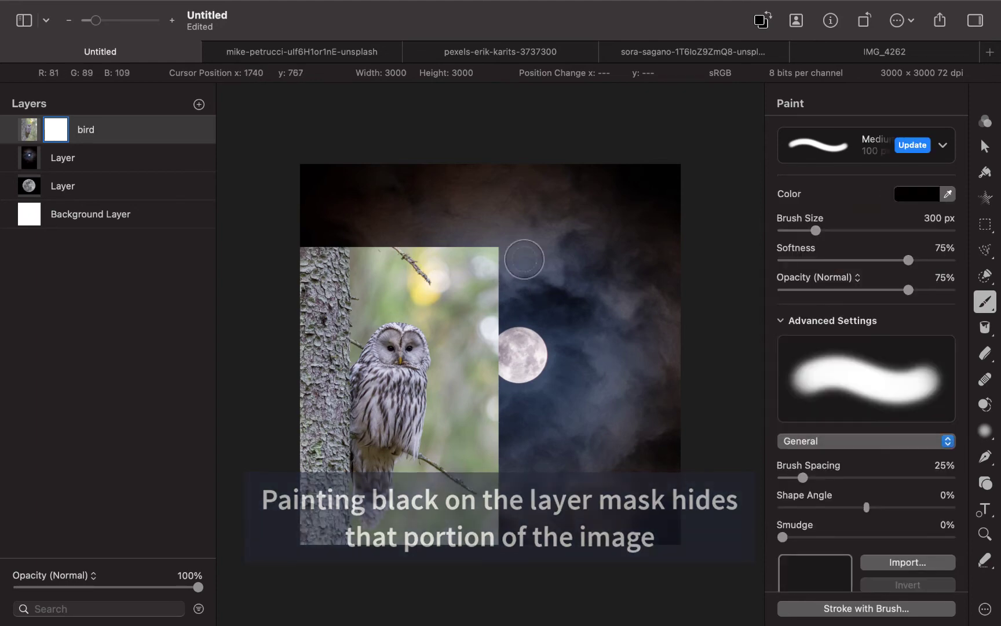
Test-paint black over the bird mask, undo the strokes, and switch to Quick Selection.
mouse_move(463, 283)
mouse_down()
mouse_move(457, 373)
mouse_move(477, 418)
mouse_move(461, 394)
mouse_move(456, 468)
mouse_move(488, 555)
mouse_move(447, 443)
mouse_move(417, 482)
mouse_up()
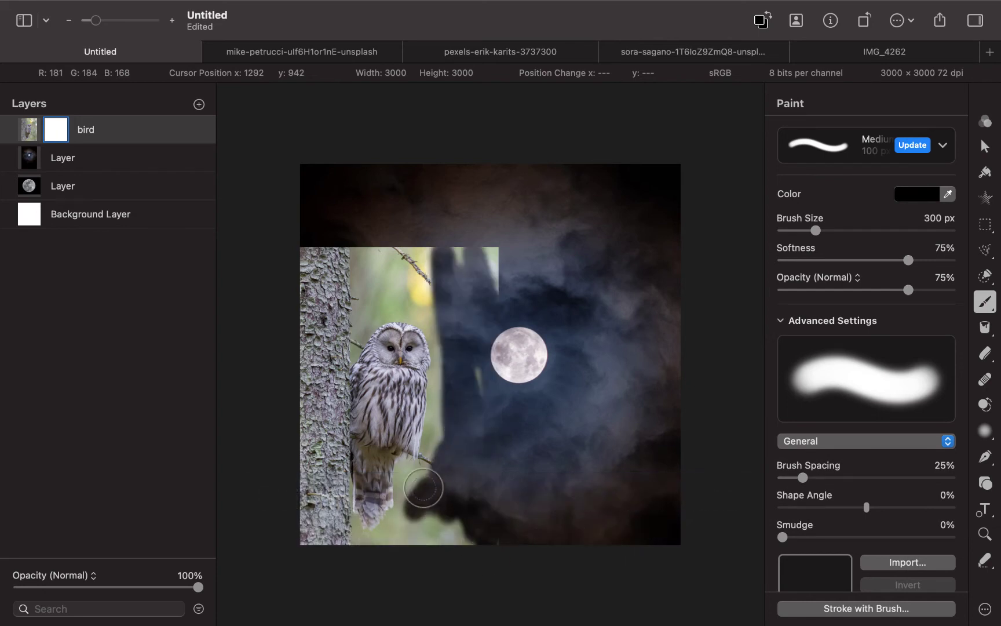
key(super+z)
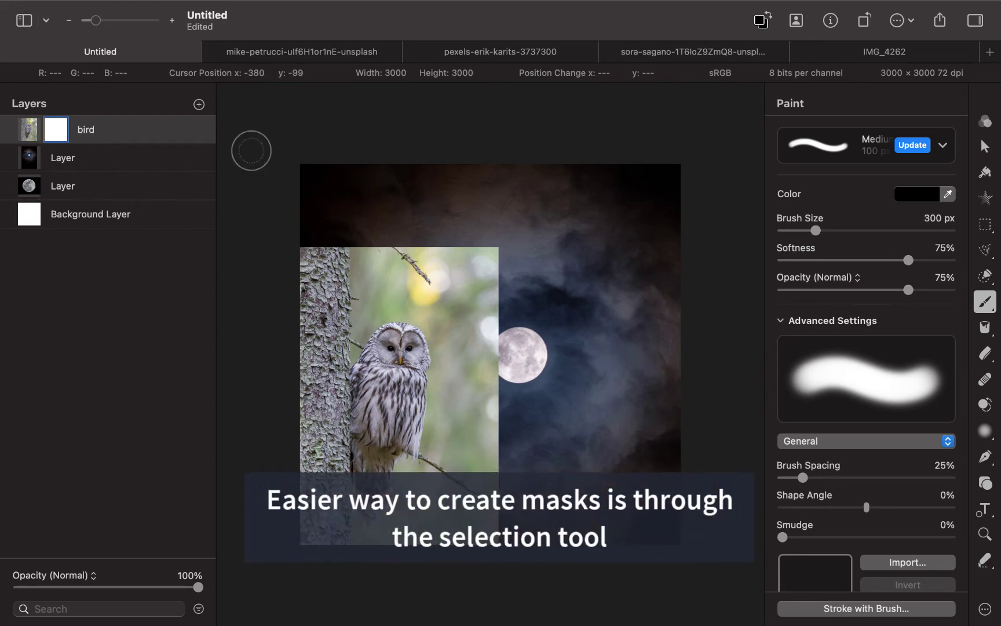
key(w)
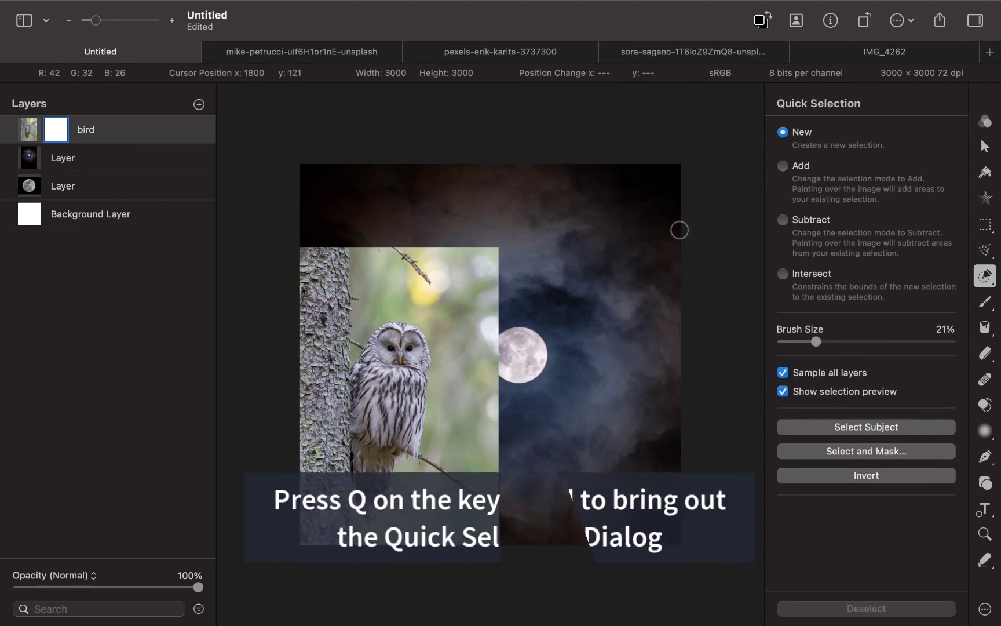
Quick-select the tree trunk, add the owl to the selection, and zoom in.
click(986, 279)
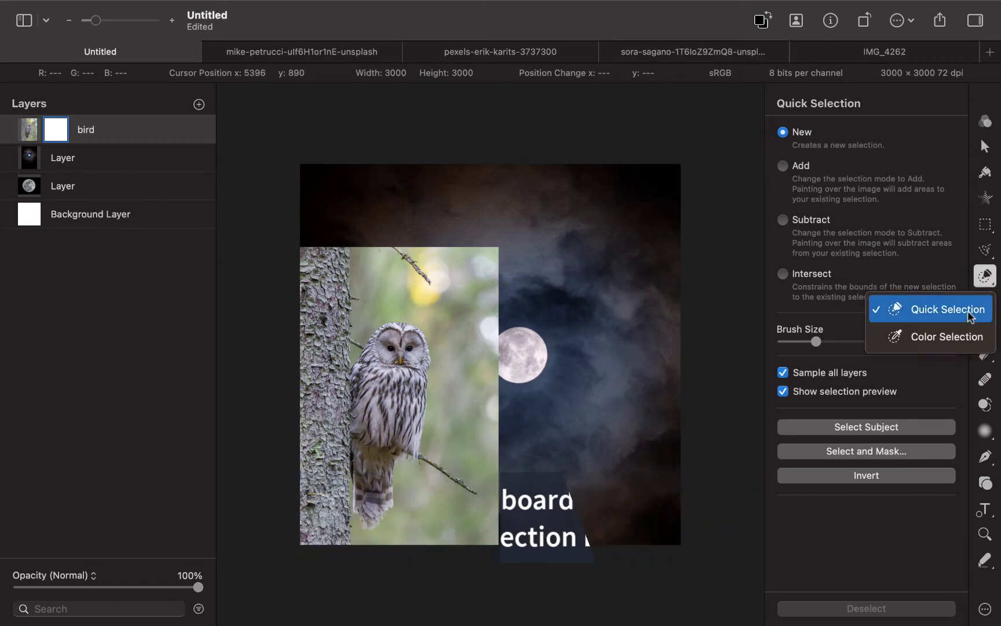
click(864, 131)
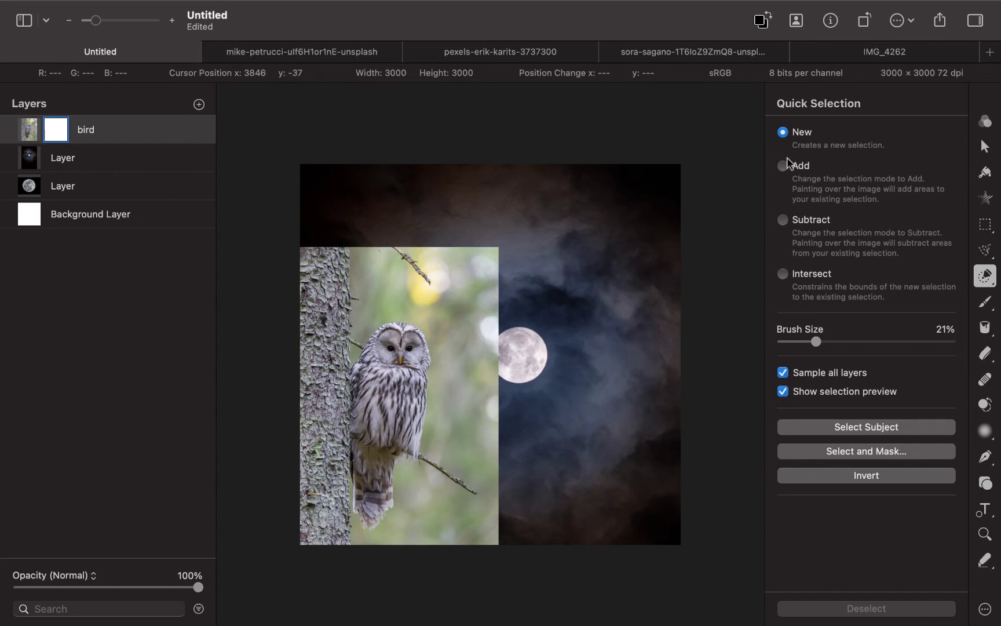
mouse_move(307, 255)
mouse_down()
mouse_move(334, 259)
mouse_move(319, 357)
mouse_move(299, 279)
mouse_move(327, 381)
mouse_move(335, 361)
mouse_move(328, 498)
mouse_move(296, 375)
mouse_move(319, 392)
mouse_move(312, 372)
mouse_move(322, 423)
mouse_up()
mouse_move(351, 420)
mouse_down()
mouse_move(392, 340)
mouse_move(408, 370)
mouse_move(361, 403)
mouse_move(382, 381)
mouse_move(417, 409)
mouse_move(377, 457)
mouse_up()
key(super+plus)
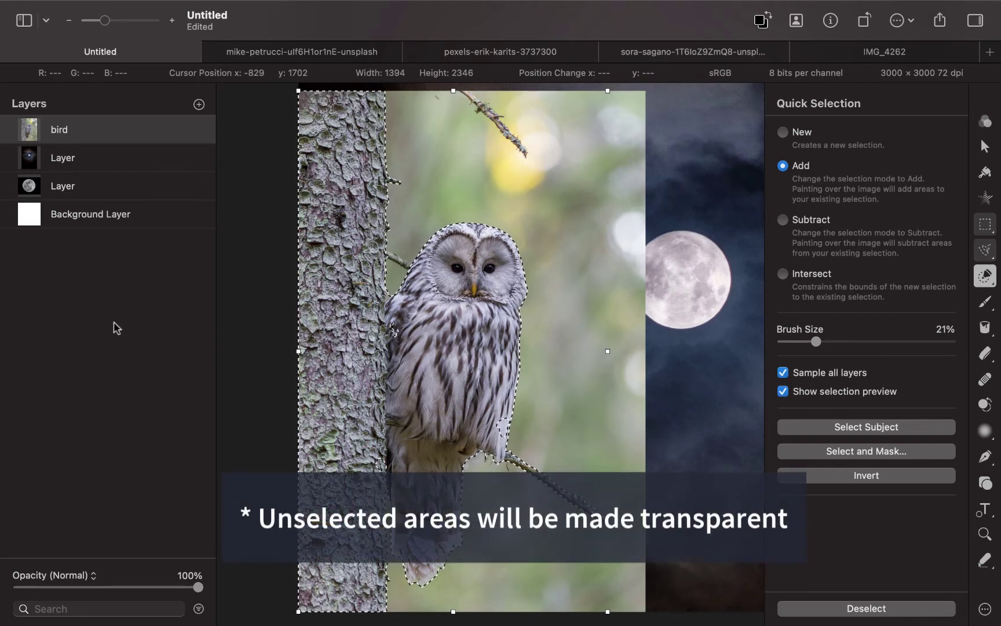
Add a mask to the bird layer from the trunk-and-owl selection, then return to Arrange.
right_click(26, 135)
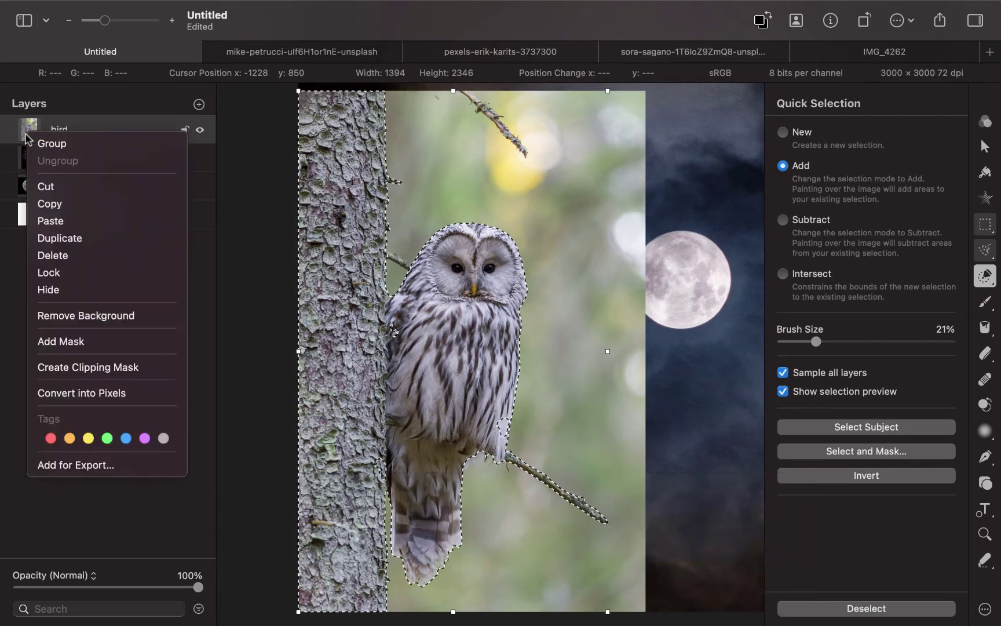
click(75, 343)
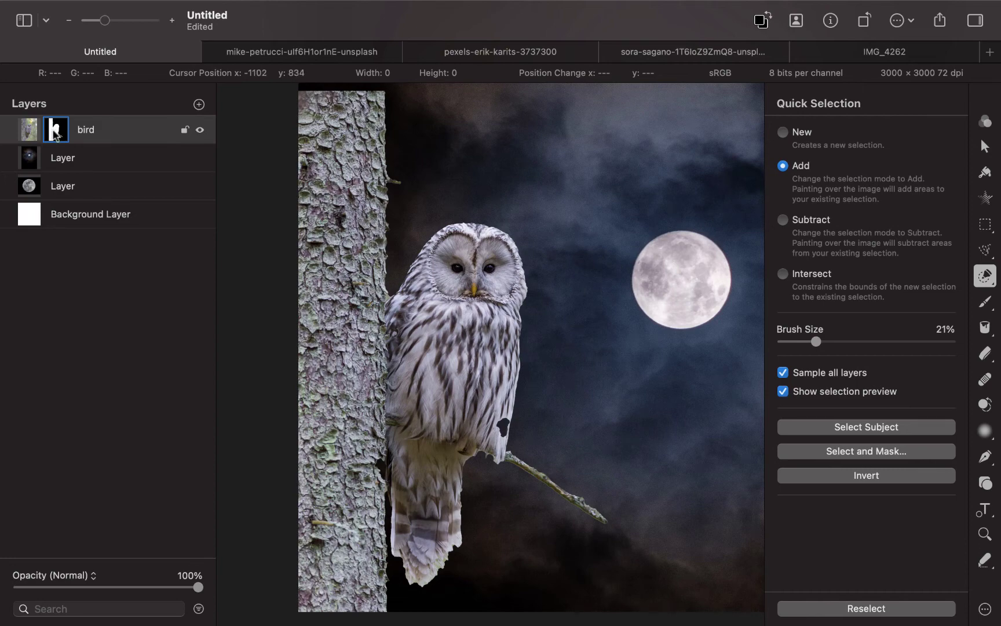
key(v)
key(super+minus)
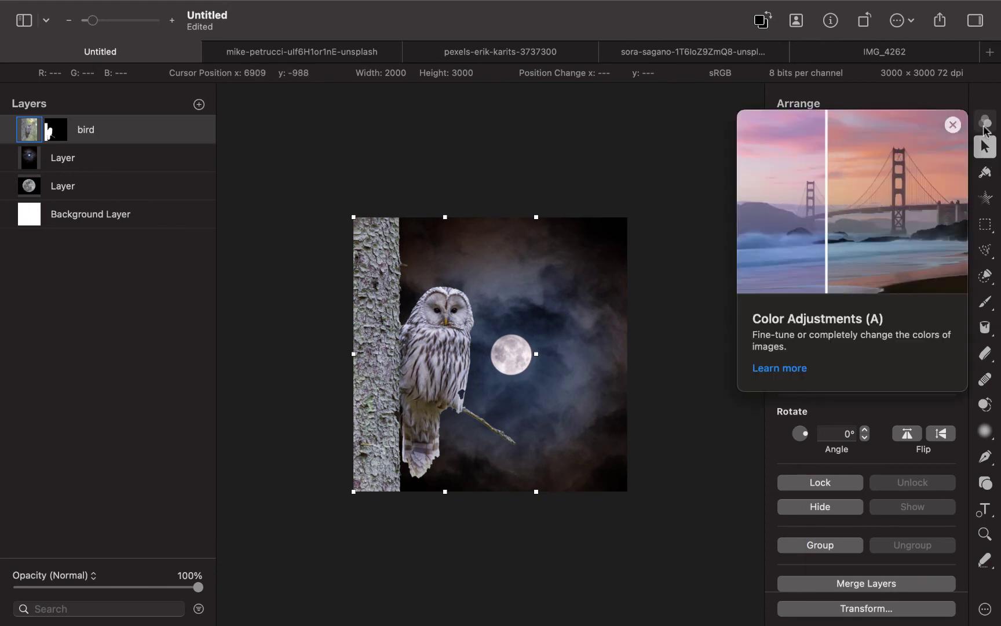
Lower the bird layer's Brightness to −69% and Shadows to −21%.
click(985, 123)
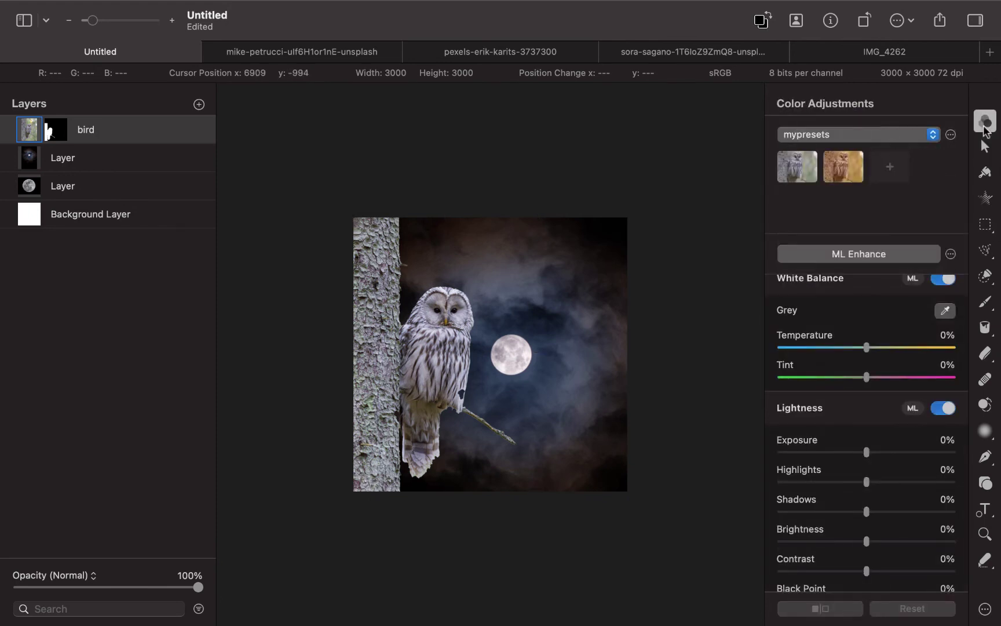
scroll(905, 425, down, 3)
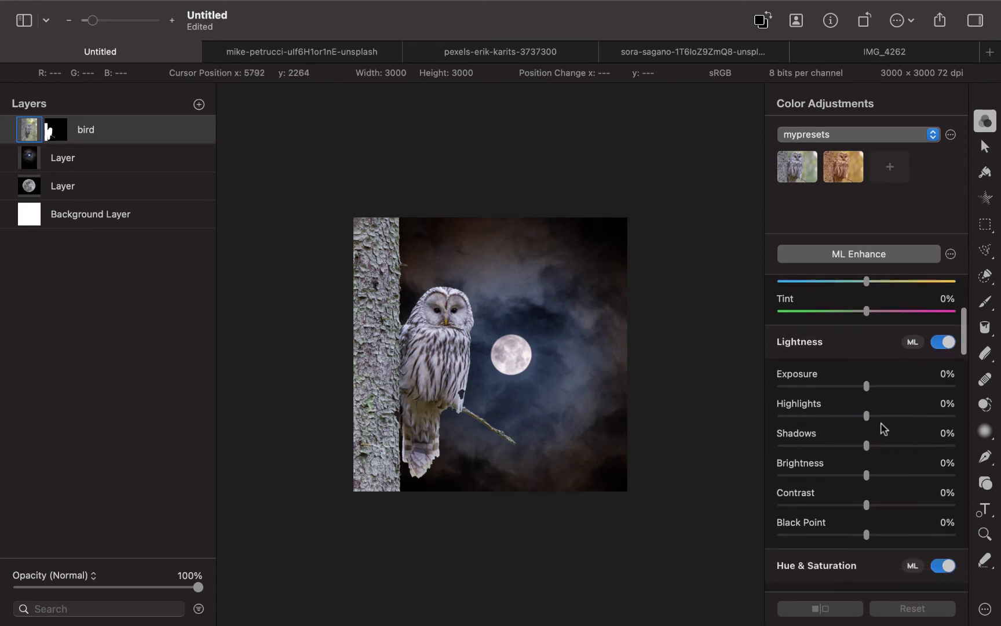
drag(866, 475, 806, 490)
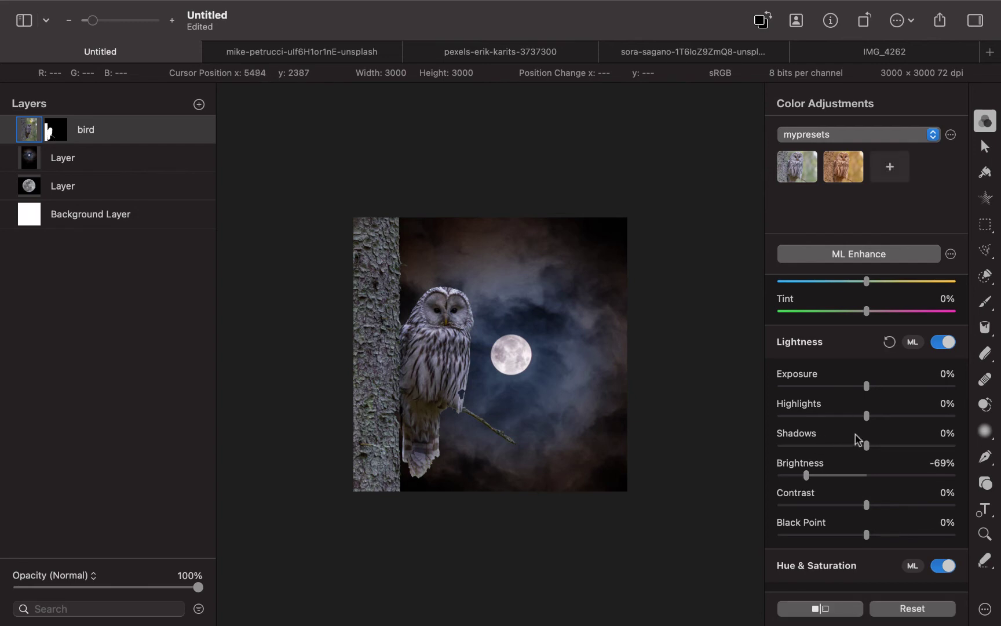
drag(866, 445, 829, 451)
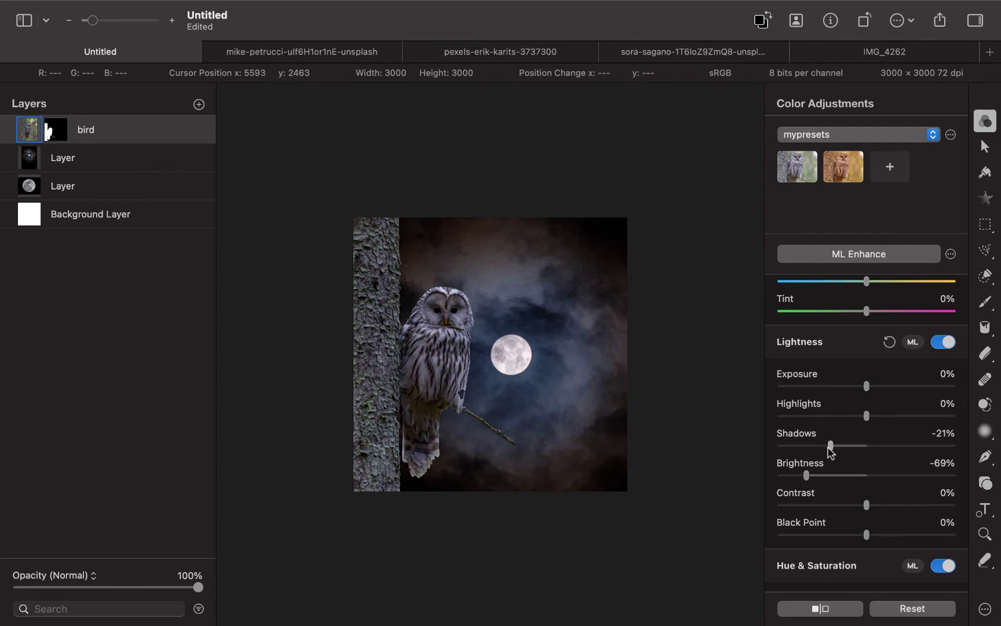
click(107, 160)
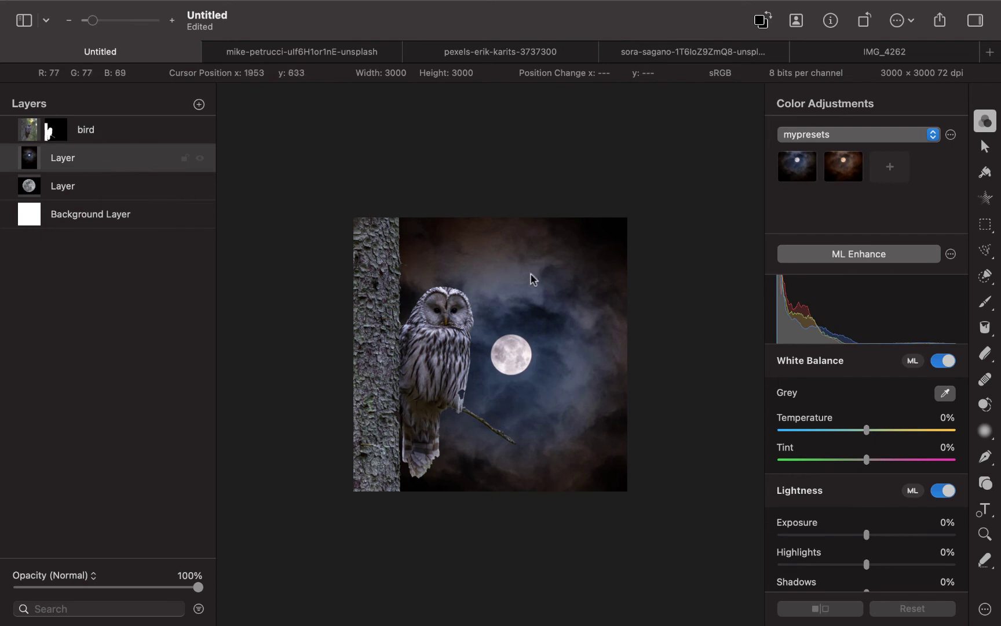
Stack the moon layer above the cloudy sky, shift it up-right, and quick-select the moon disc.
click(984, 147)
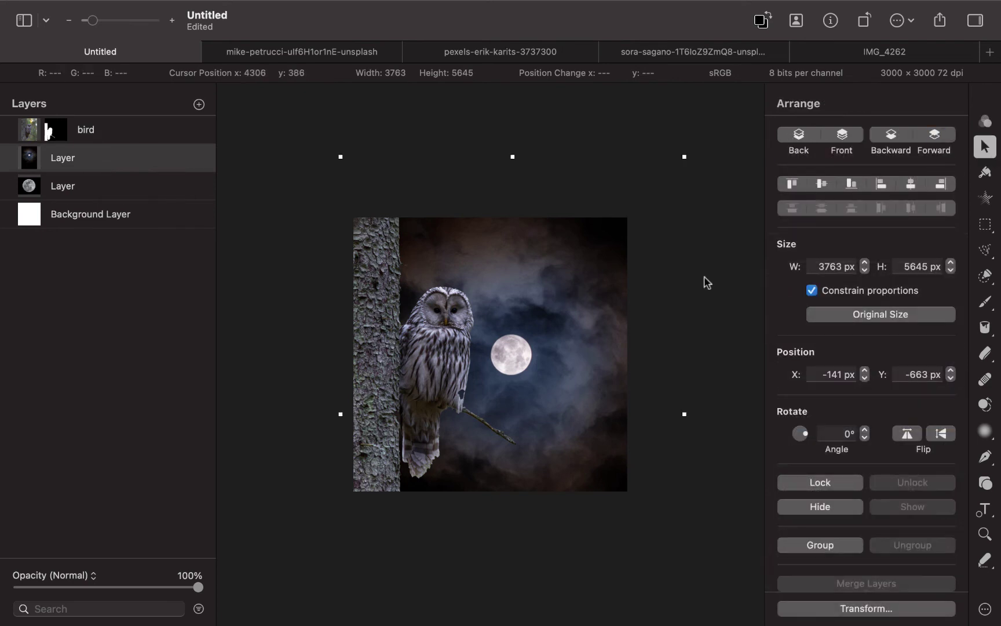
drag(570, 345, 590, 310)
click(122, 195)
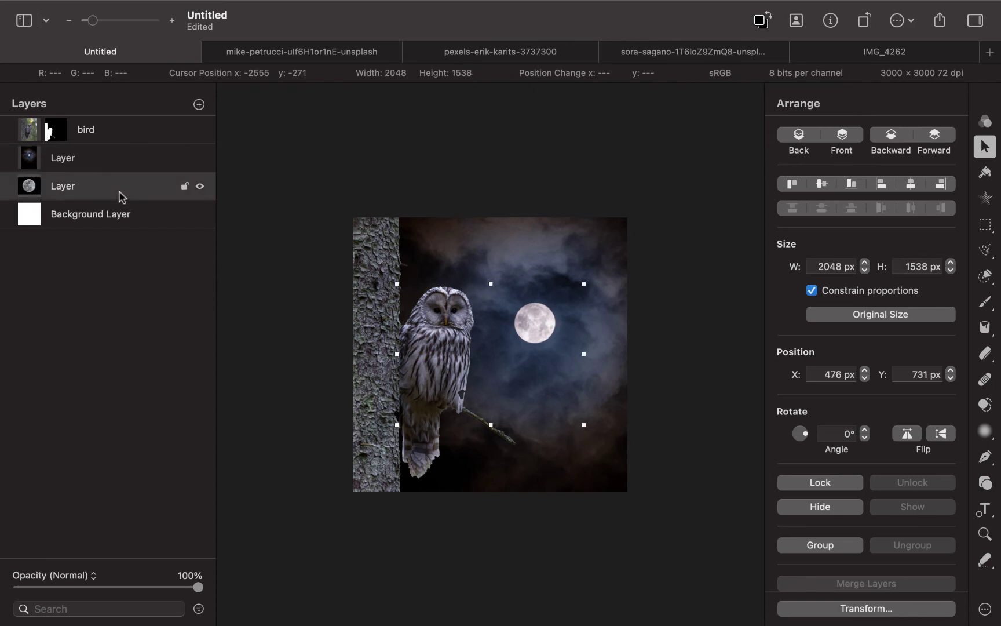
drag(121, 196, 114, 150)
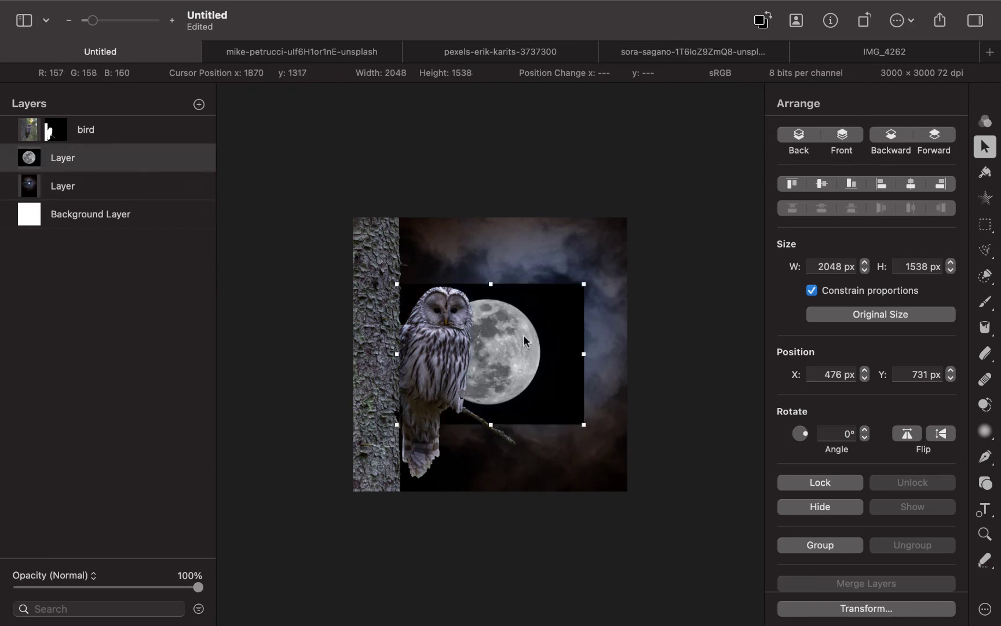
drag(523, 341, 585, 294)
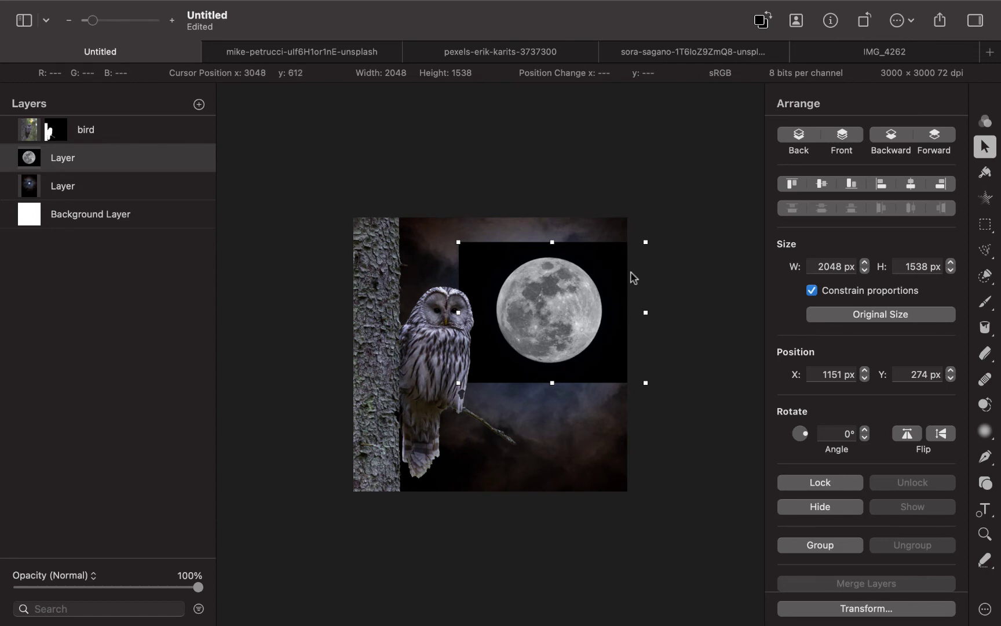
key(w)
mouse_move(524, 304)
mouse_down()
mouse_move(548, 297)
mouse_move(547, 270)
mouse_move(530, 278)
mouse_move(536, 321)
mouse_move(571, 304)
mouse_move(546, 336)
mouse_move(554, 344)
mouse_move(537, 350)
mouse_up()
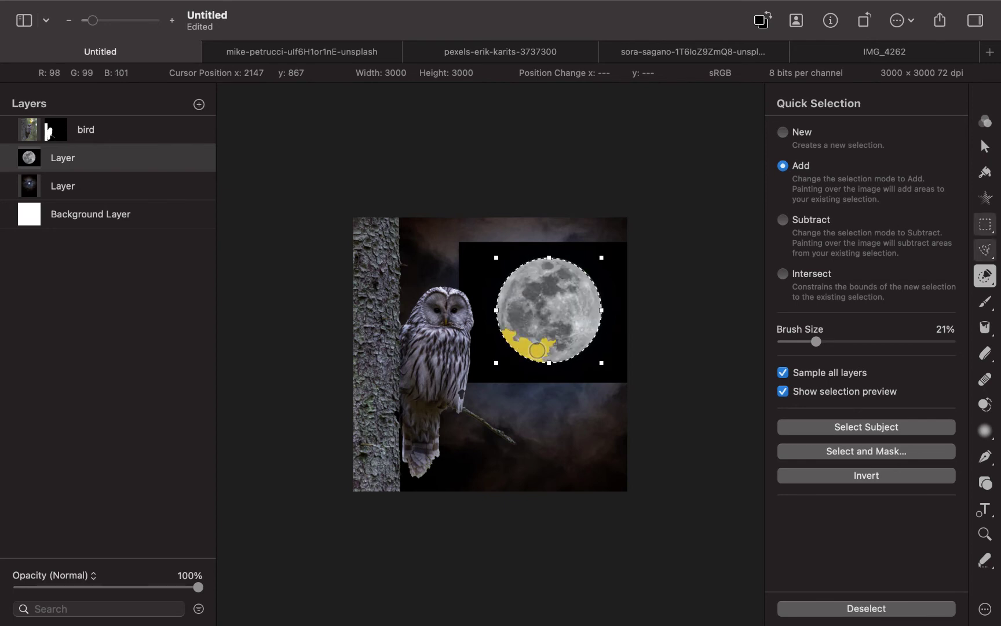
Mask the moon layer to its round selection, then try enlarging it and undo.
right_click(67, 159)
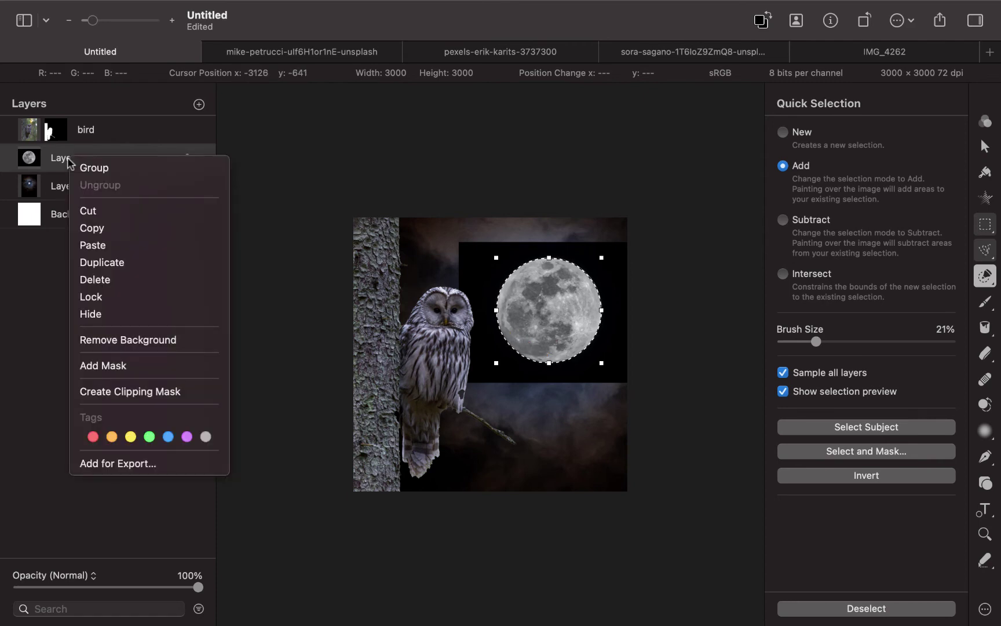
click(101, 364)
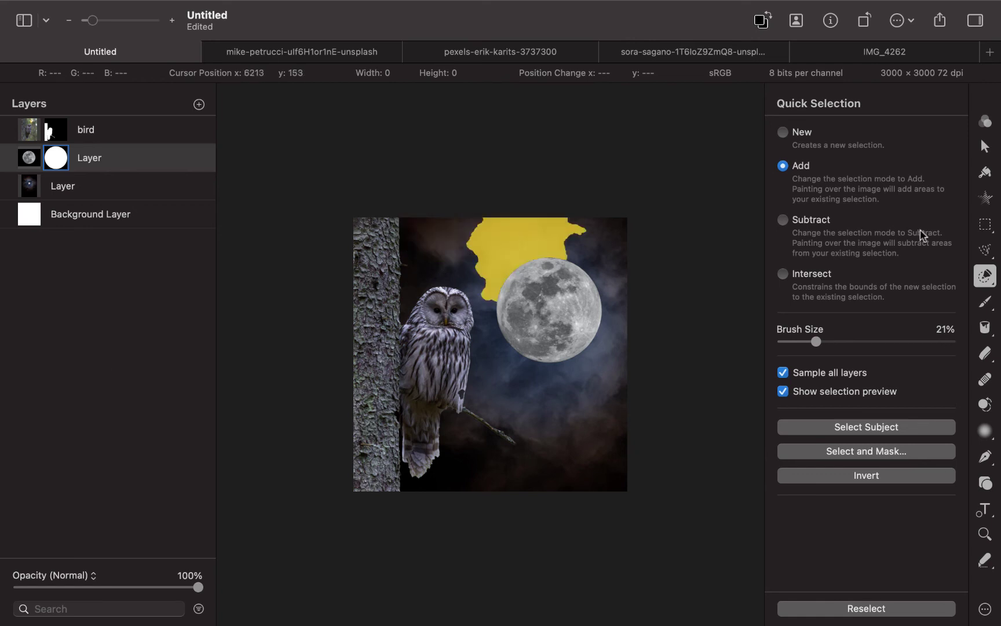
click(984, 147)
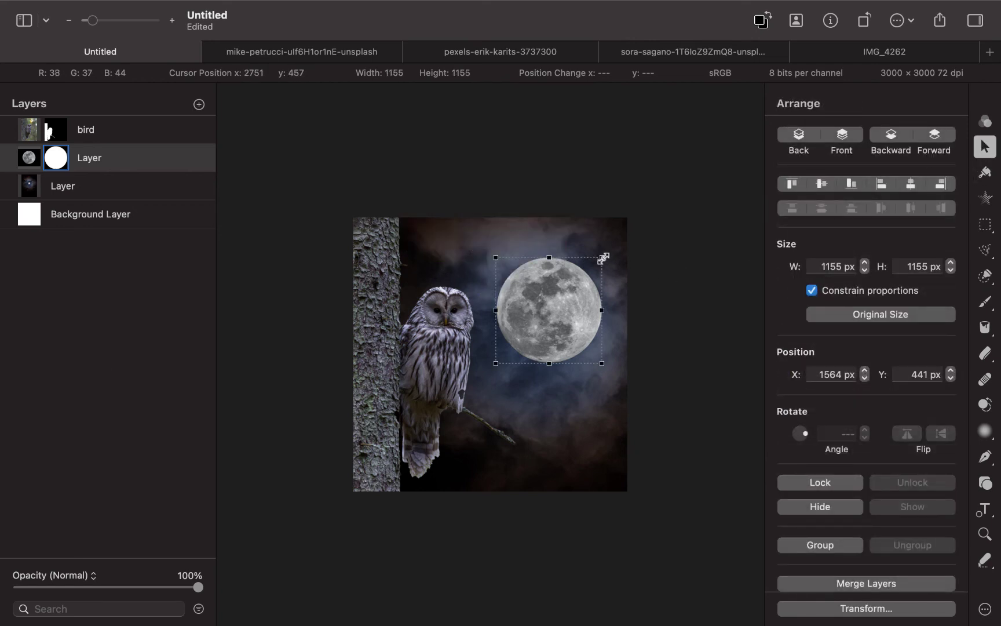
drag(602, 257, 618, 244)
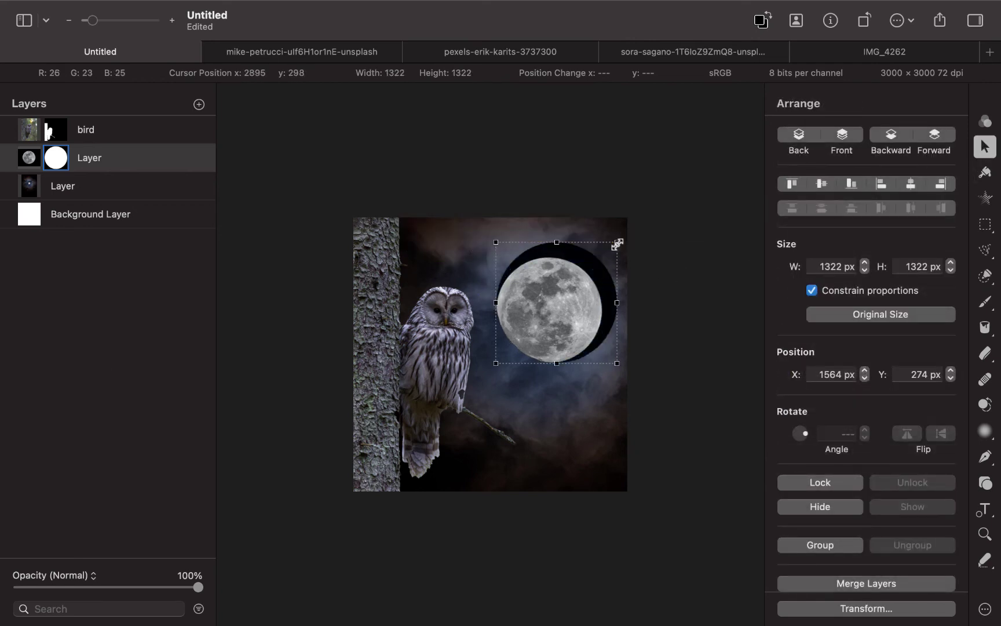
key(super+z)
key(super+z)
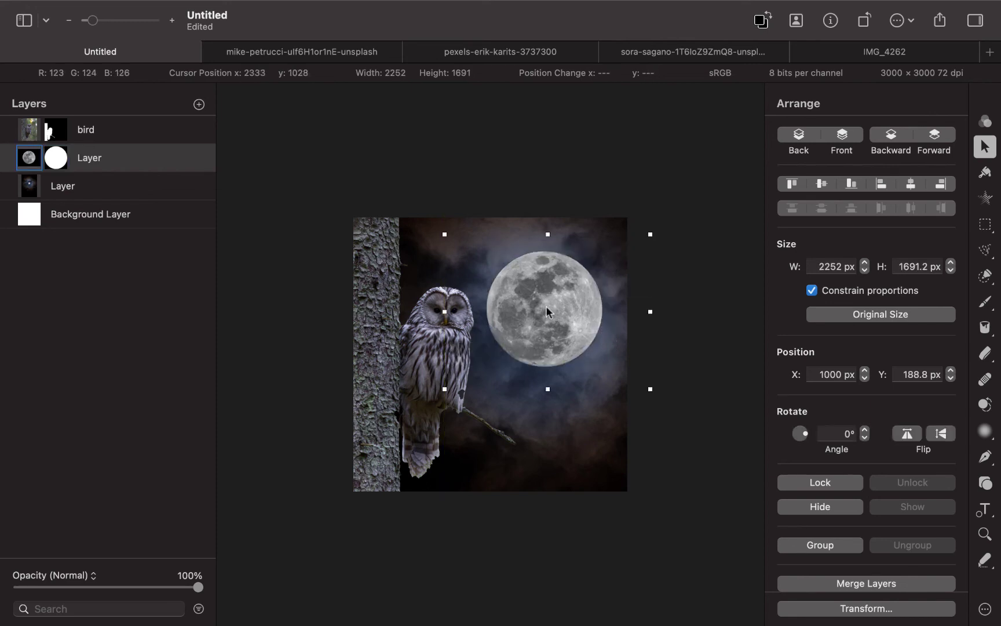
Raise the moon's Exposure and lower the owl layer's Temperature toward blue.
click(985, 120)
drag(867, 436, 921, 421)
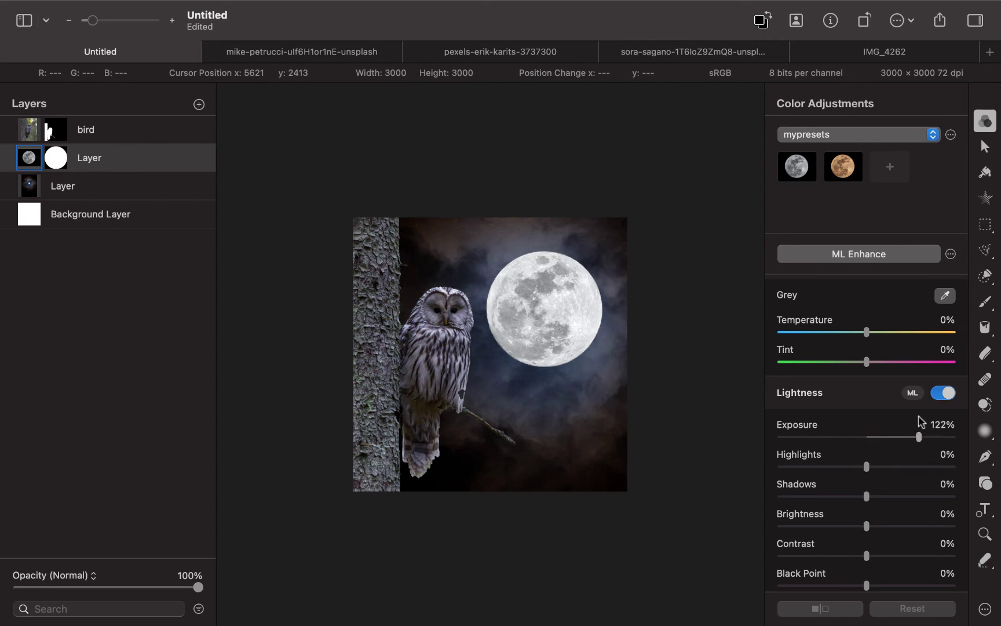
right_click(23, 187)
key(Escape)
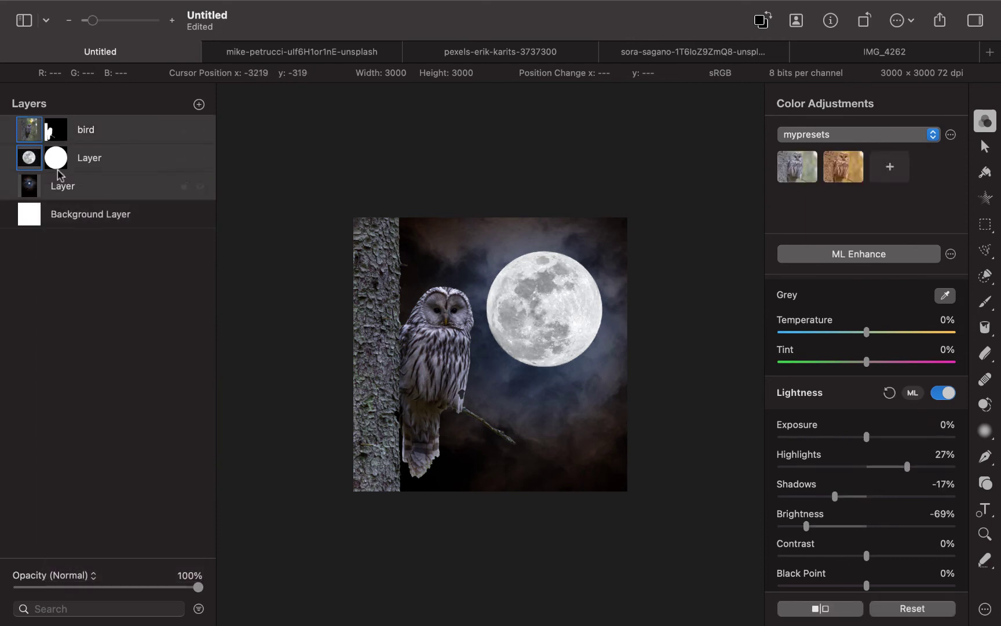
super+click(78, 168)
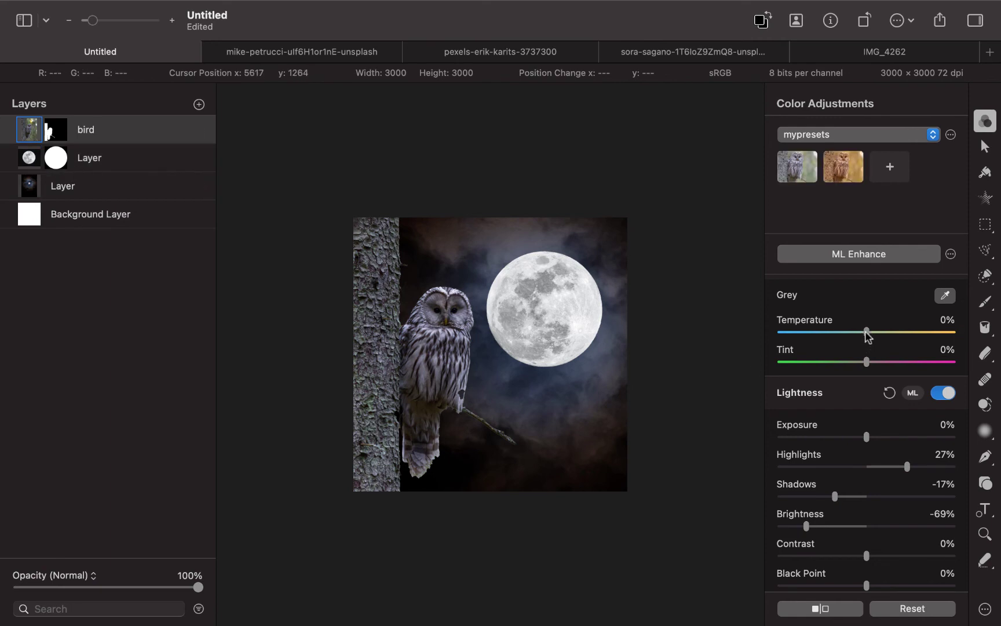
drag(868, 335, 803, 349)
Set the cloudy sky layer's Temperature to −100% and zoom in to check the composite.
key(Down)
click(48, 193)
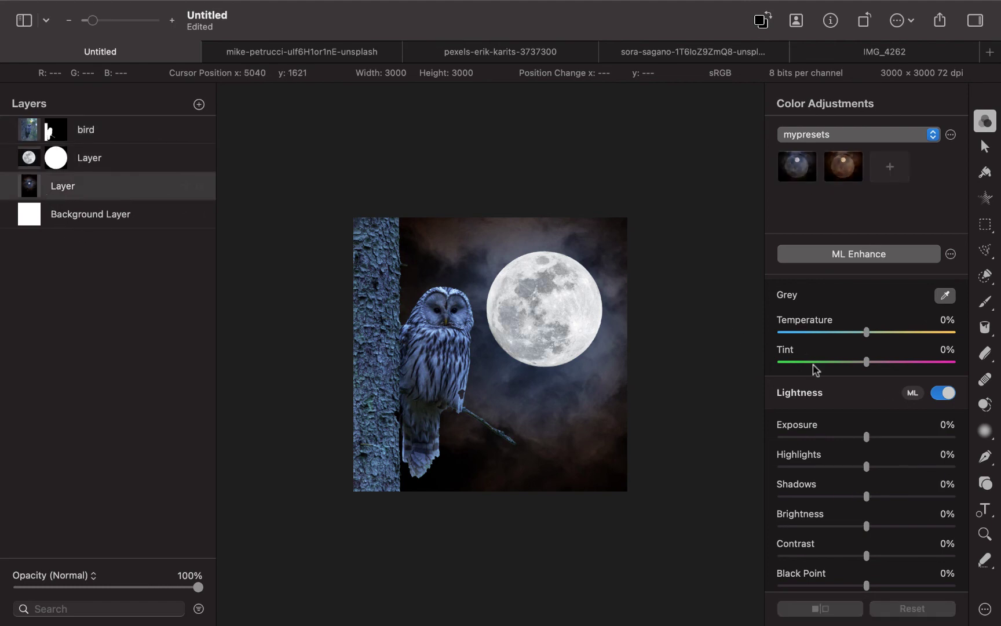
drag(866, 332, 778, 339)
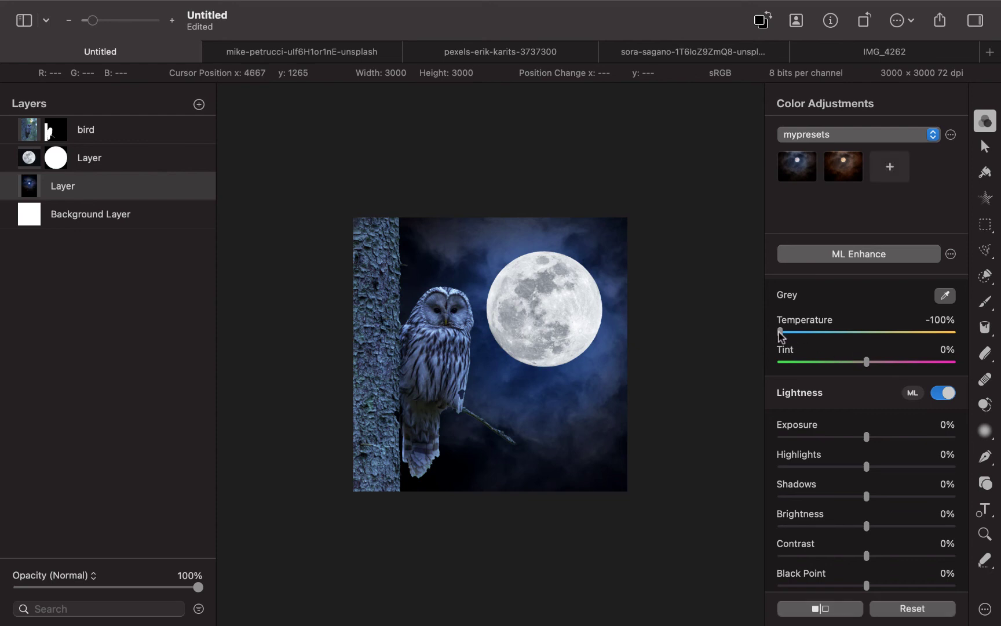
key(super+equal)
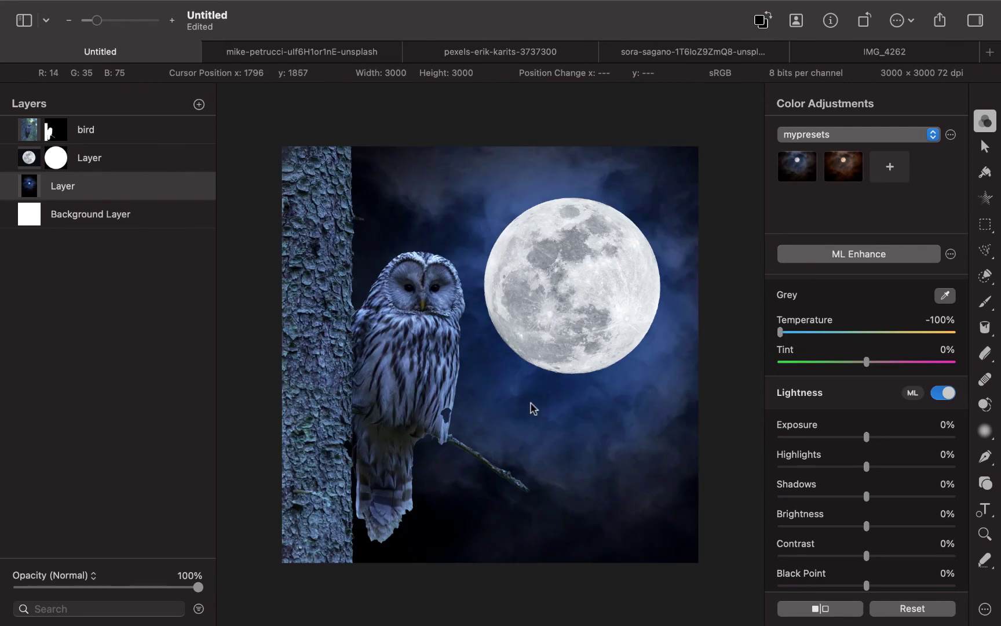
key(super+minus)
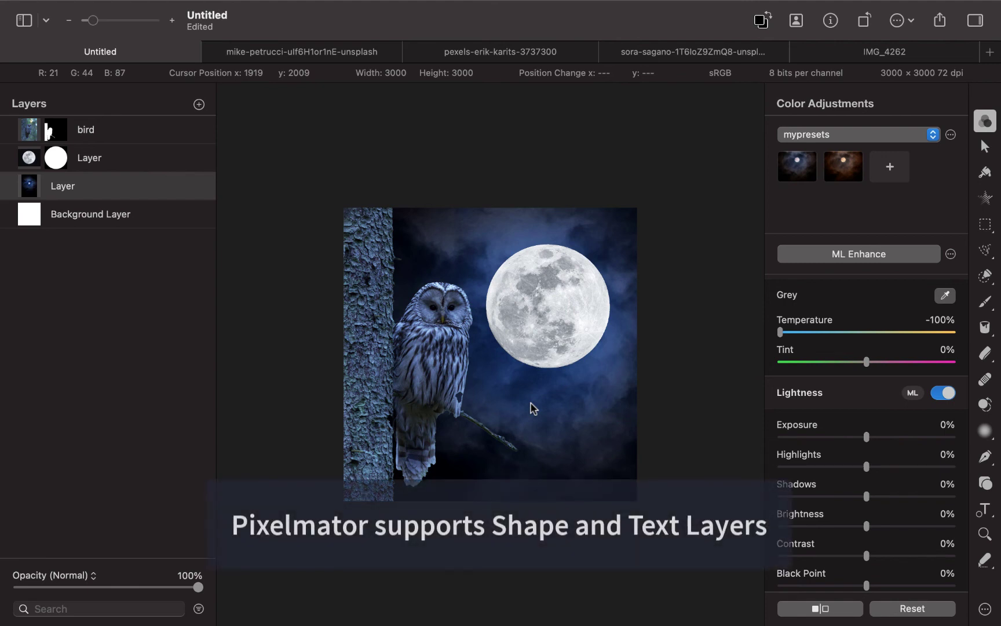
Select and delete the large moon layer.
click(987, 508)
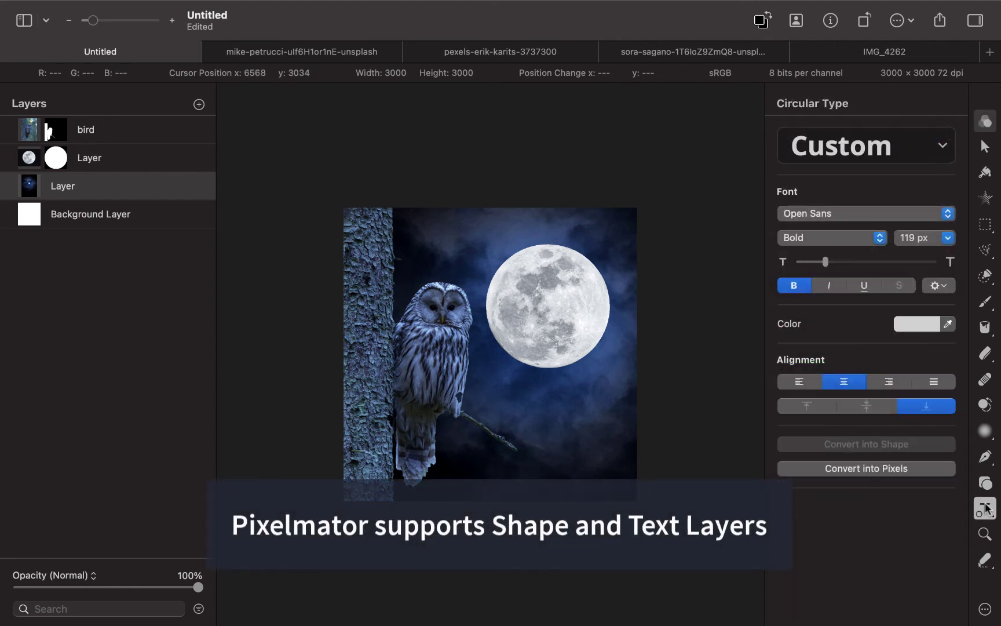
click(109, 166)
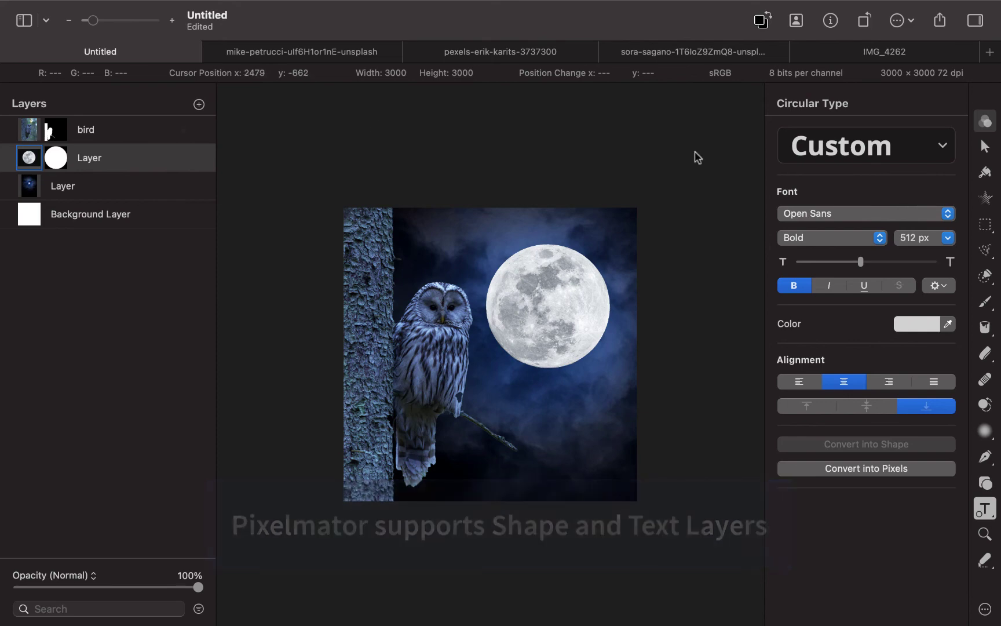
click(991, 119)
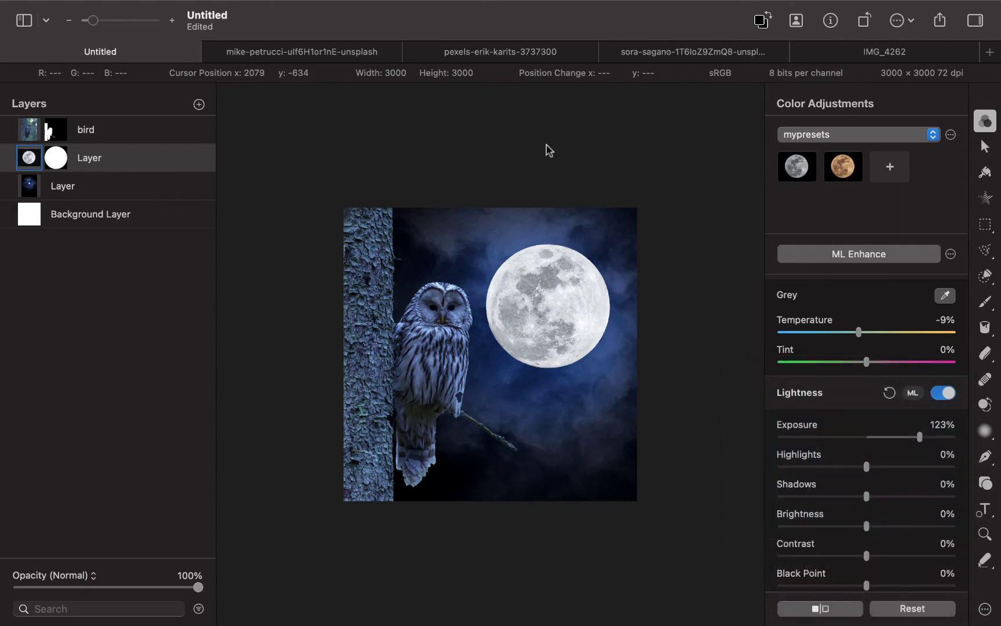
key(t)
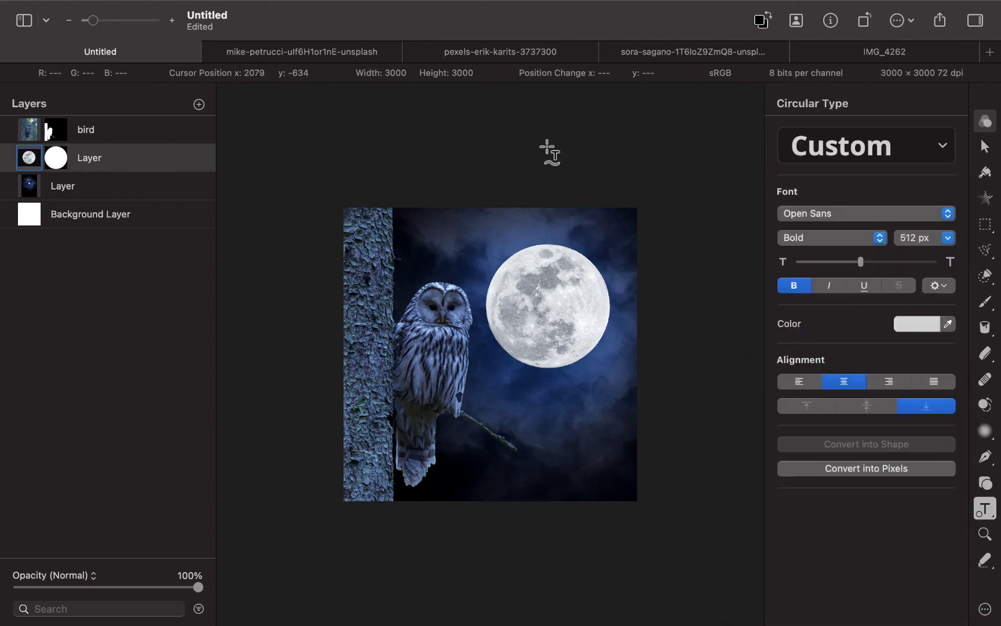
click(130, 163)
key(BackSpace)
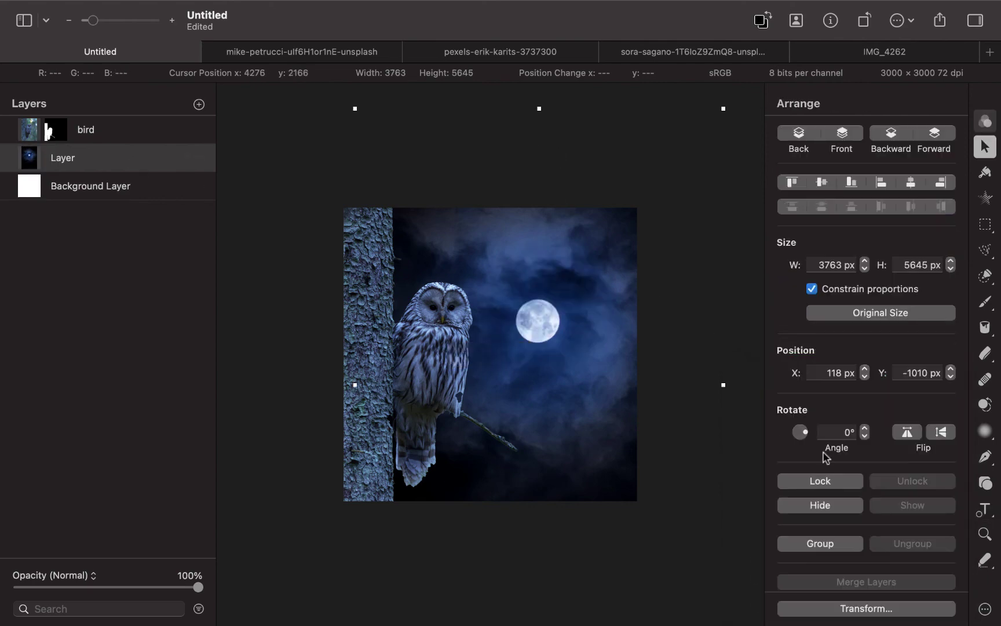
Add a horizontal text box on the sky and replace its placeholder with 'Night'.
click(991, 518)
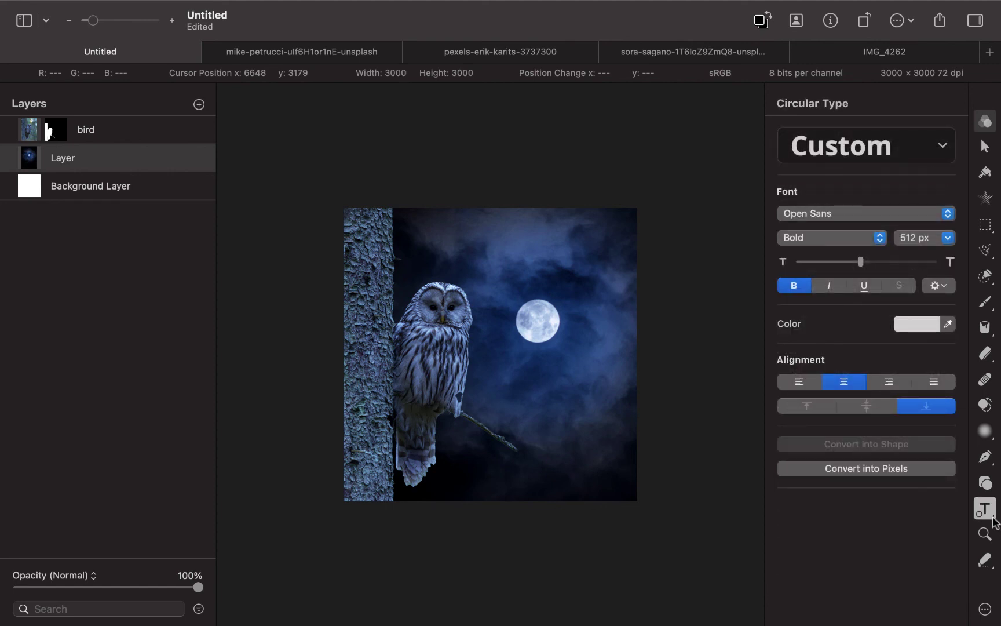
drag(992, 518, 954, 443)
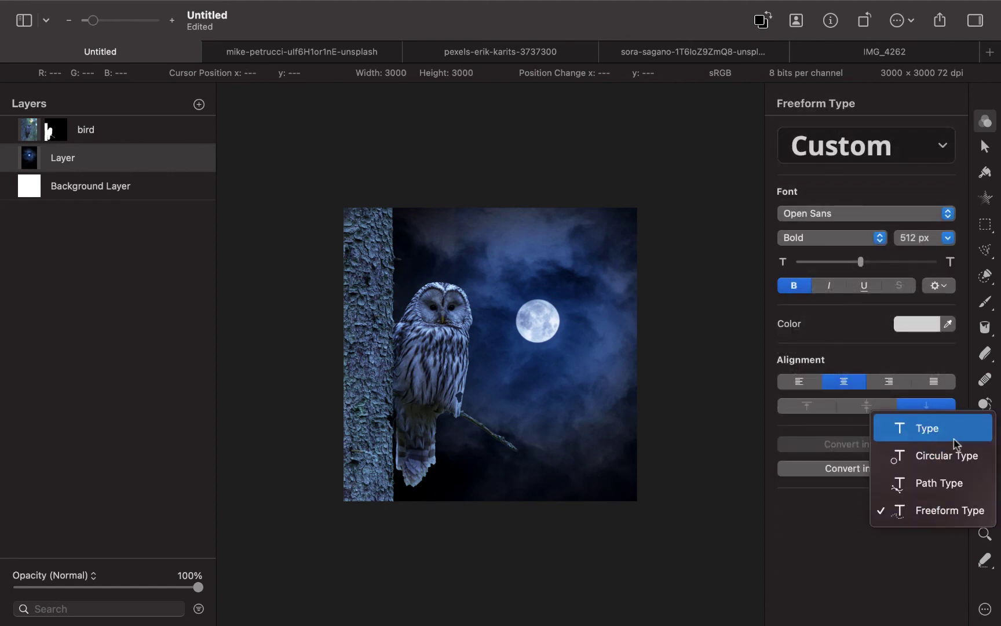
click(947, 430)
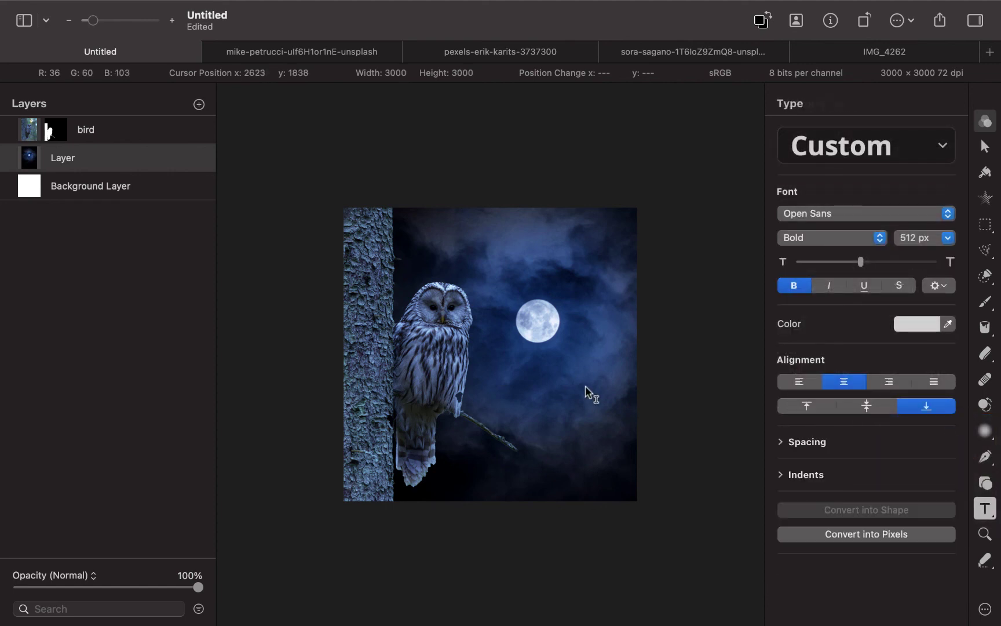
click(518, 377)
click(517, 377)
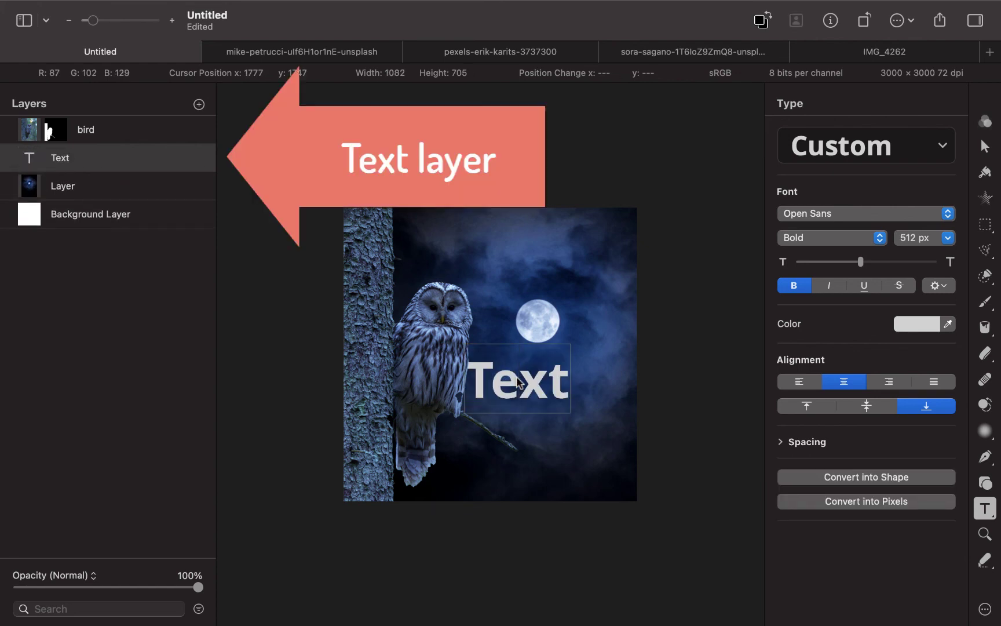
key(Right)
key(Right)
key(BackSpace)
key(BackSpace)
key(BackSpace)
key(BackSpace)
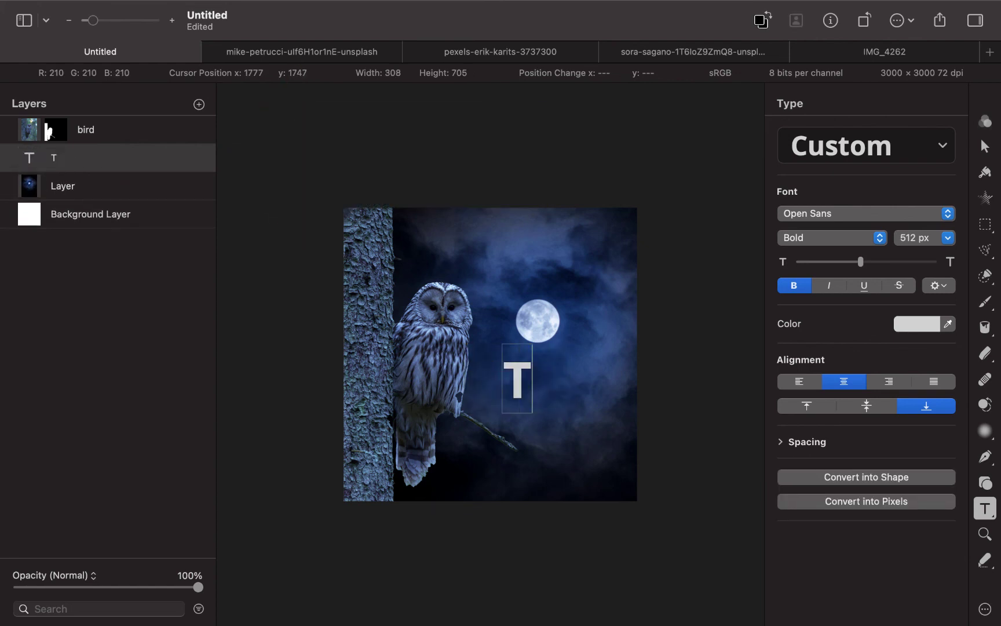
text(Night)
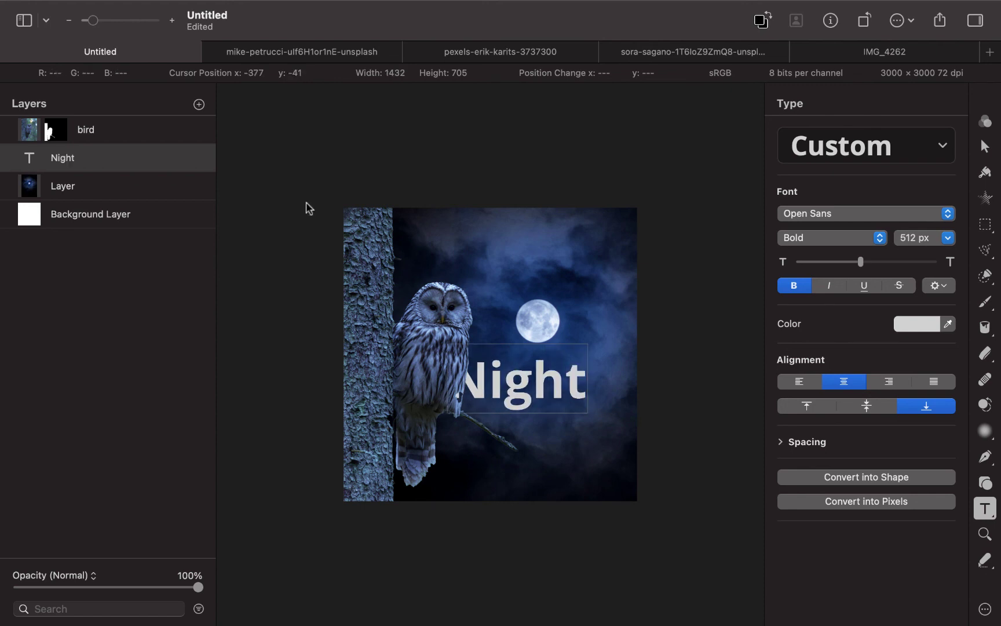
Move the Night text down-right, color it red, then delete the text layer.
click(985, 146)
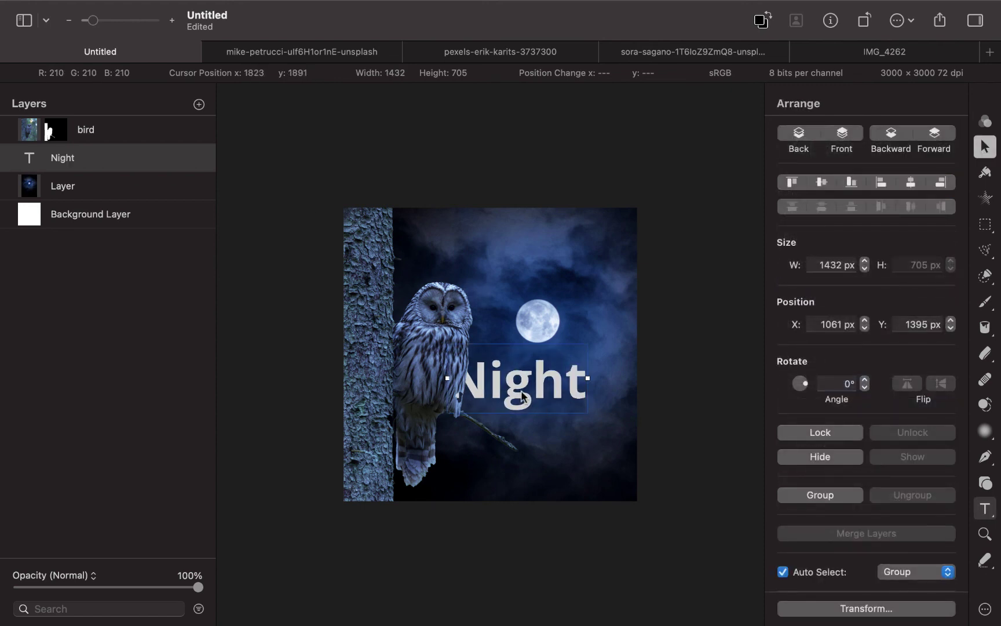
drag(525, 397, 547, 430)
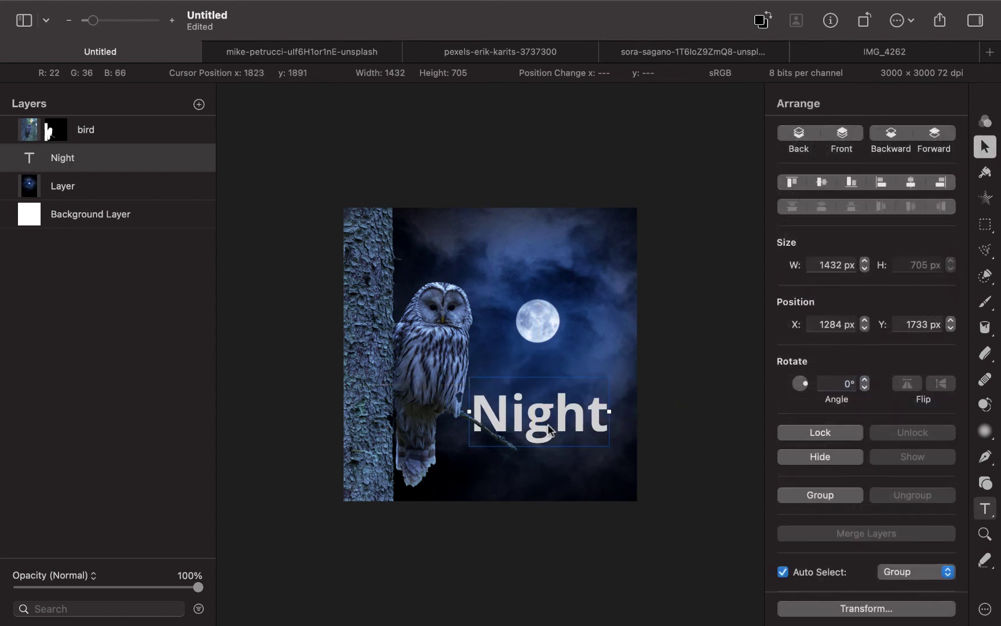
key(t)
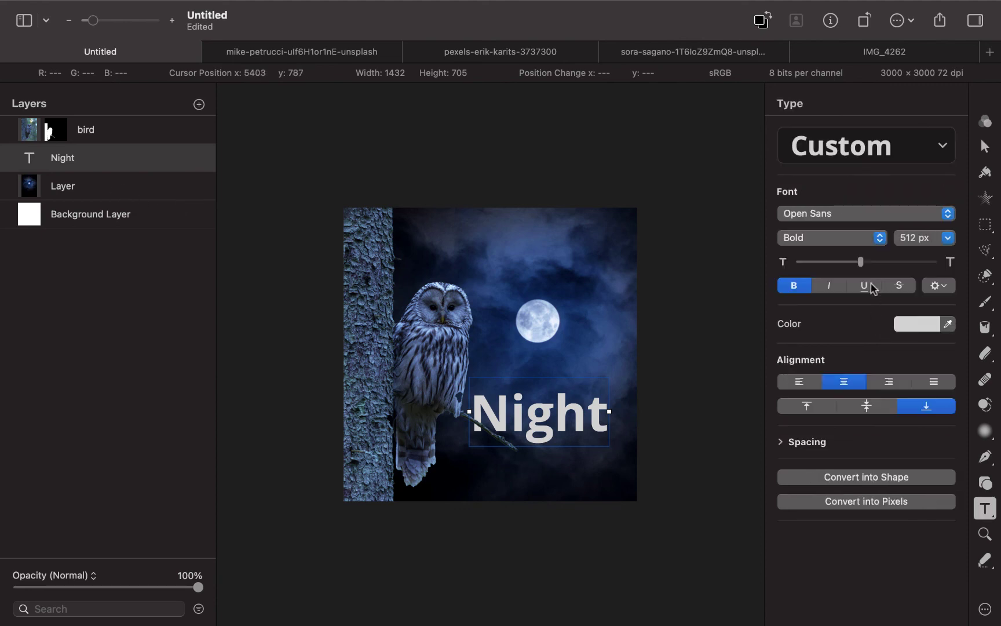
click(921, 326)
click(910, 474)
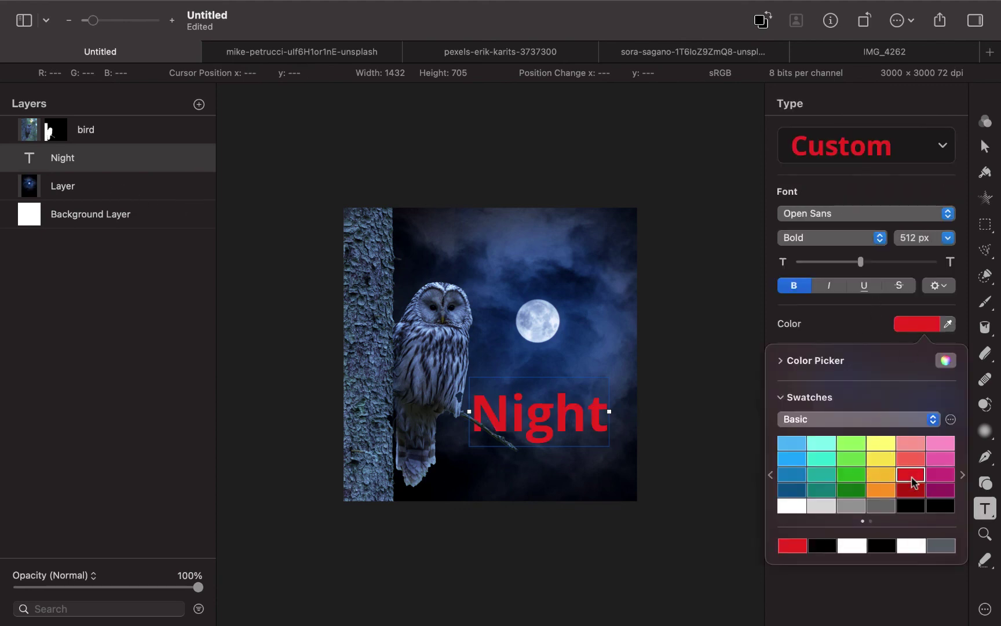
key(Delete)
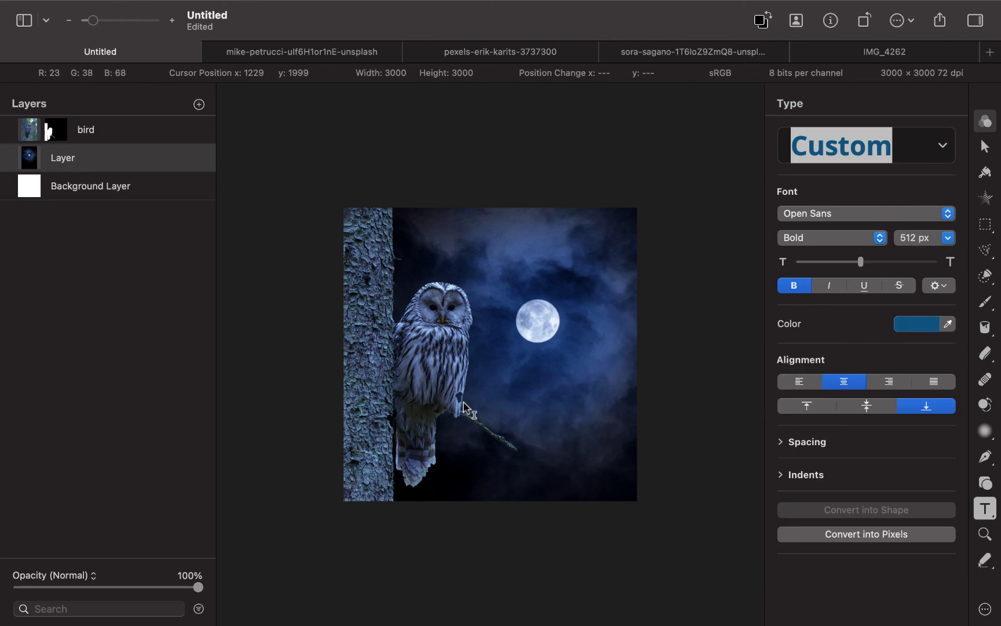